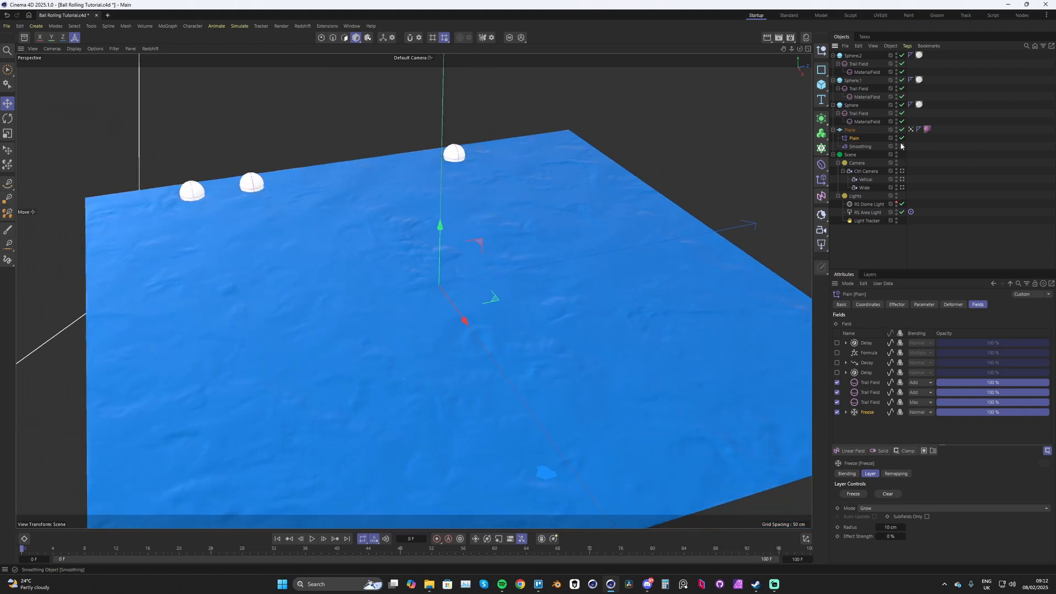
Step: Disable the Plain effector and Smoothing deformer, play the animation of the three balls, and rewind to the first frame
{"action": "left_click_drag", "start_coordinate": [902, 146], "coordinate": [902, 138]}
{"action": "key", "text": "F8"}
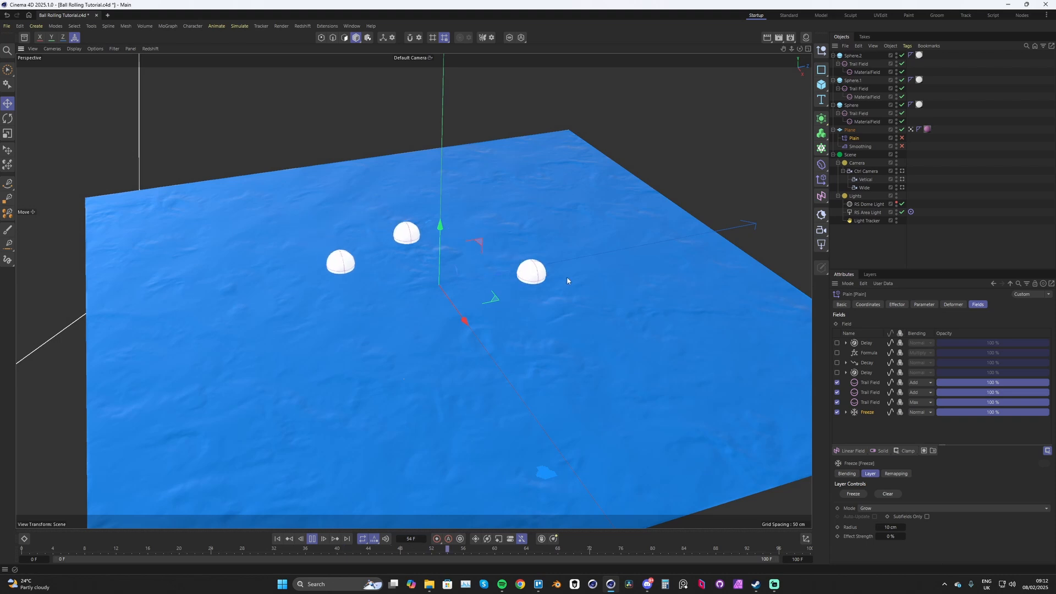
{"action": "key", "text": "F8"}
{"action": "left_click_drag", "start_coordinate": [485, 381], "coordinate": [518, 352], "text": "alt"}
{"action": "key", "text": "shift+f"}
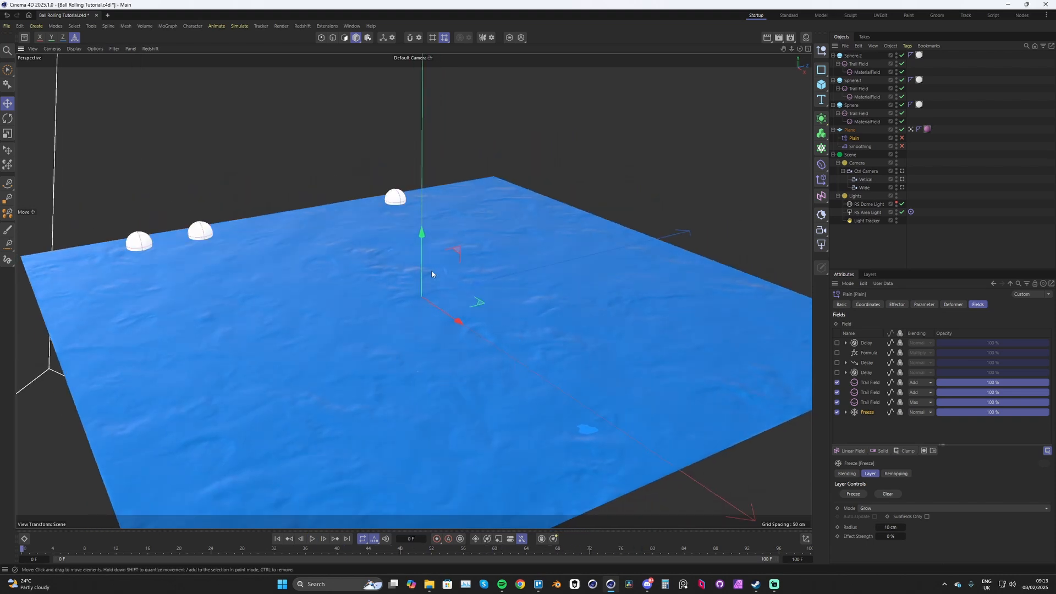
{"action": "left_click_drag", "start_coordinate": [431, 274], "coordinate": [402, 238], "text": "alt"}
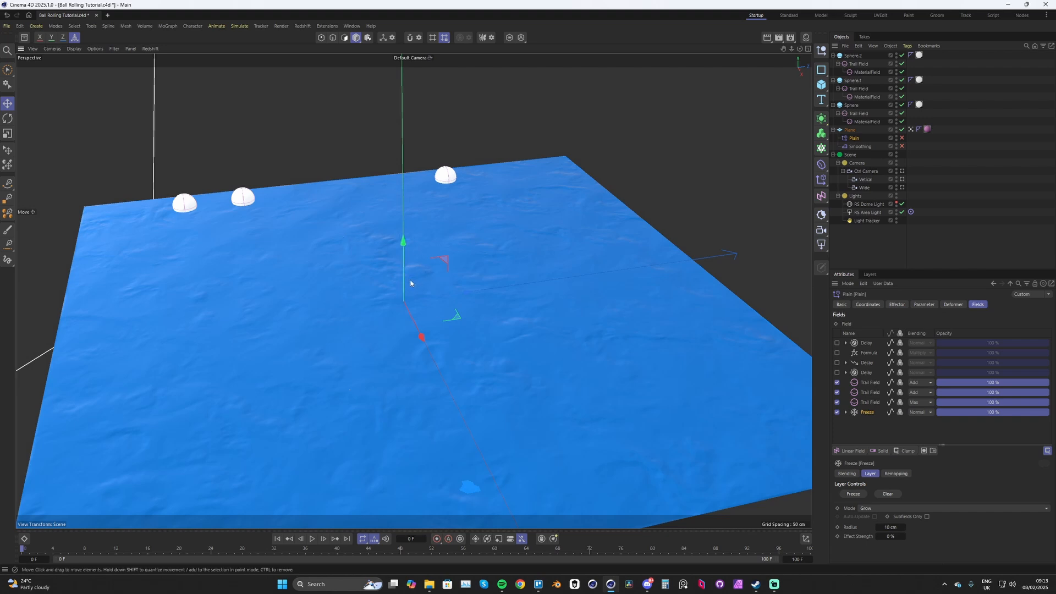
{"action": "left_click_drag", "start_coordinate": [410, 279], "coordinate": [431, 276], "text": "alt"}
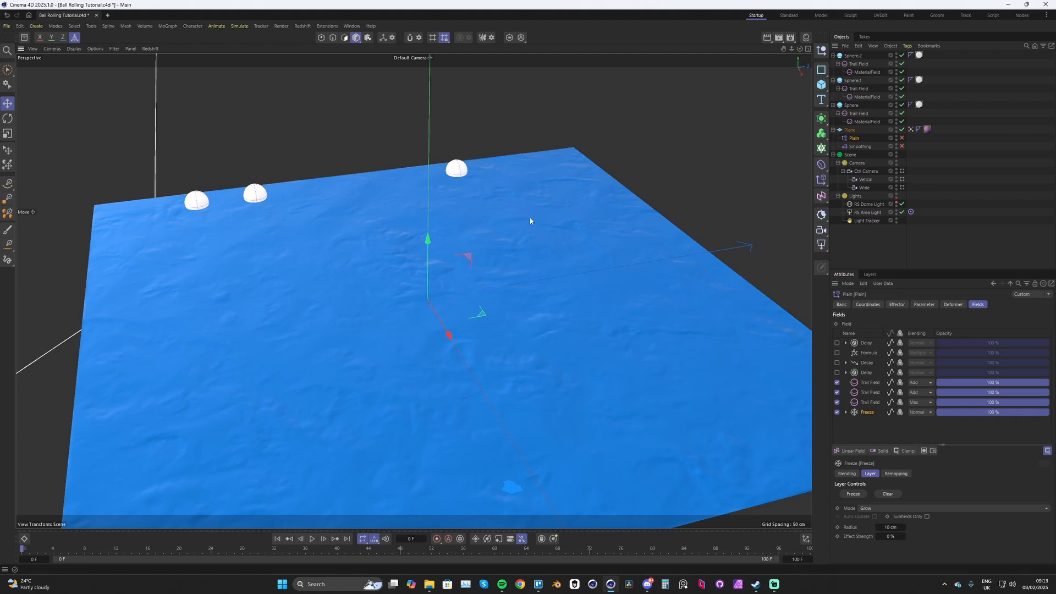
Step: Re-enable the Plain effector, disable Sphere.1 and Sphere.2 with their trail and material fields, and select the remaining Sphere
{"action": "left_click", "coordinate": [852, 450]}
{"action": "left_click", "coordinate": [903, 138]}
{"action": "left_click_drag", "start_coordinate": [903, 88], "coordinate": [902, 96]}
{"action": "left_click", "coordinate": [858, 106]}
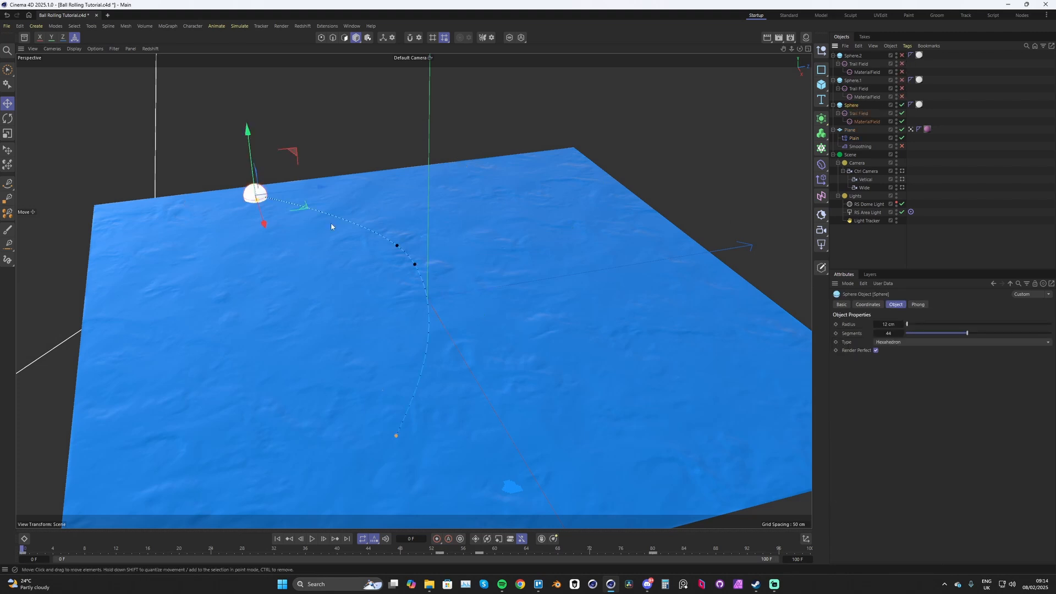
{"action": "left_click_drag", "start_coordinate": [332, 226], "coordinate": [519, 259], "text": "alt"}
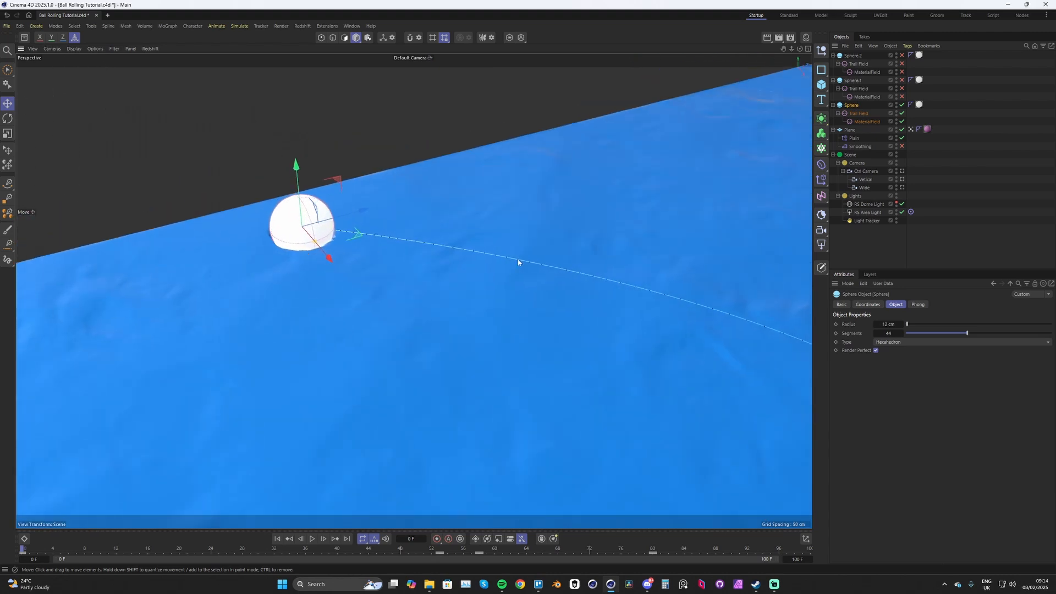
Step: Show the Plain effector's parameter settings and examine its position transform against the ball sunk into the plane
{"action": "left_click", "coordinate": [855, 138]}
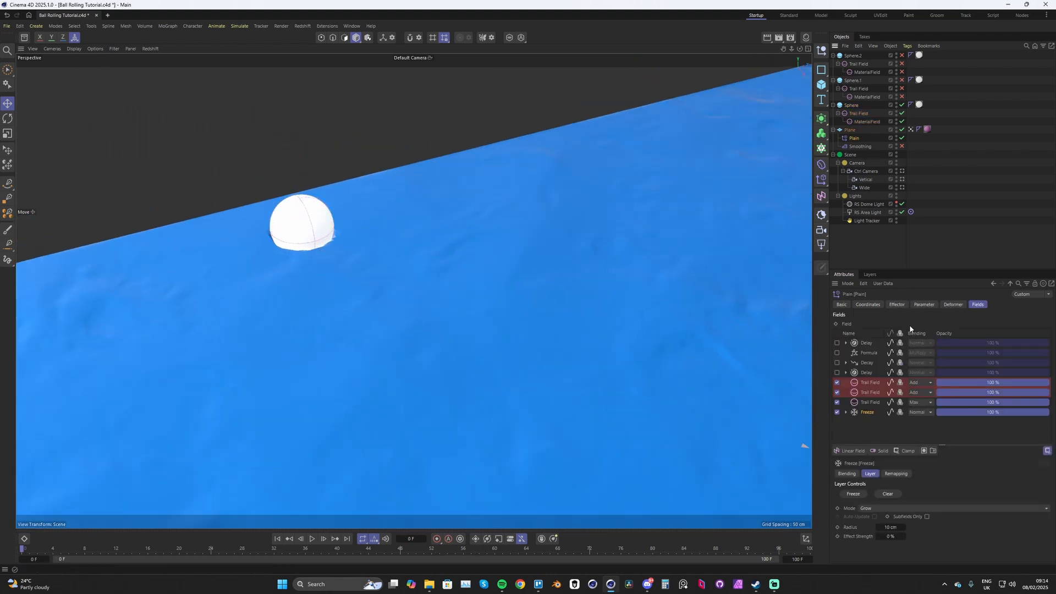
{"action": "left_click", "coordinate": [897, 304]}
{"action": "left_click", "coordinate": [925, 304]}
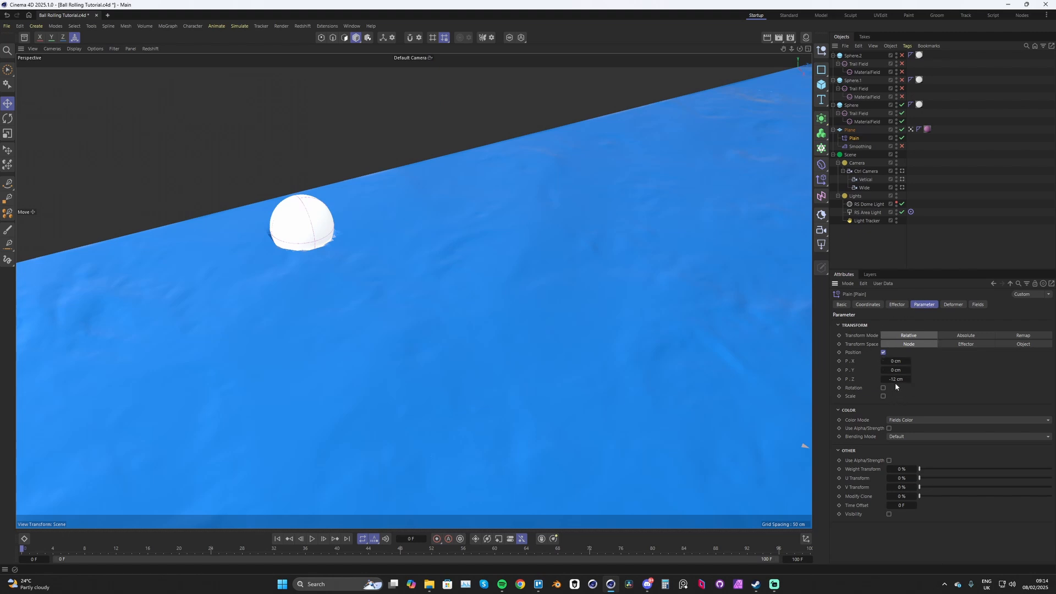
{"action": "middle_click_drag", "start_coordinate": [368, 252], "coordinate": [421, 292], "text": "alt"}
{"action": "scroll", "coordinate": [451, 319], "scroll_direction": "up", "scroll_amount": 3}
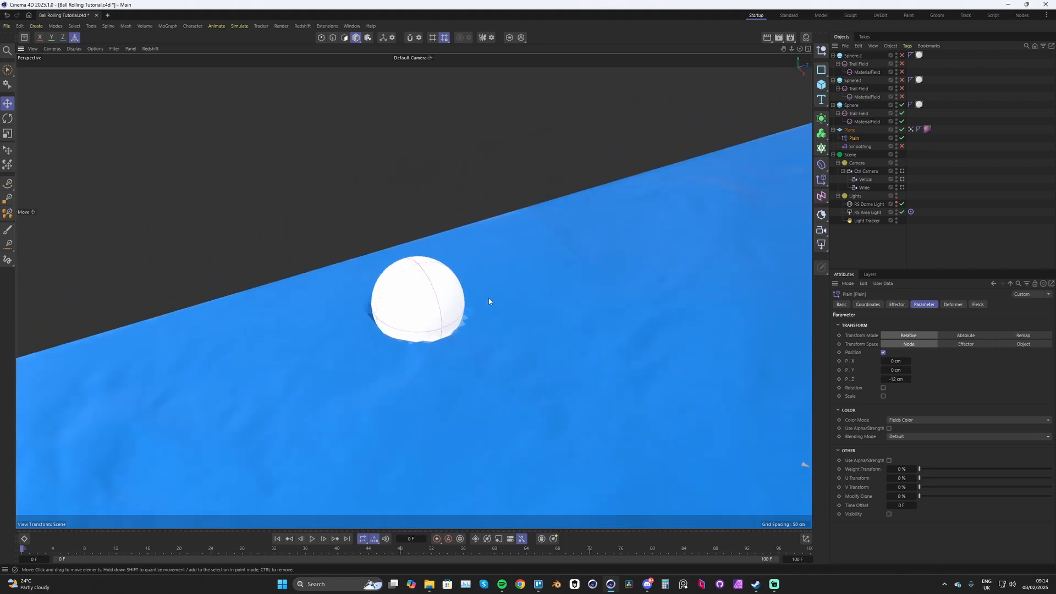
Step: Show the Plain effector's field list and inspect the ball's indentation from beneath the plane
{"action": "left_click", "coordinate": [983, 306]}
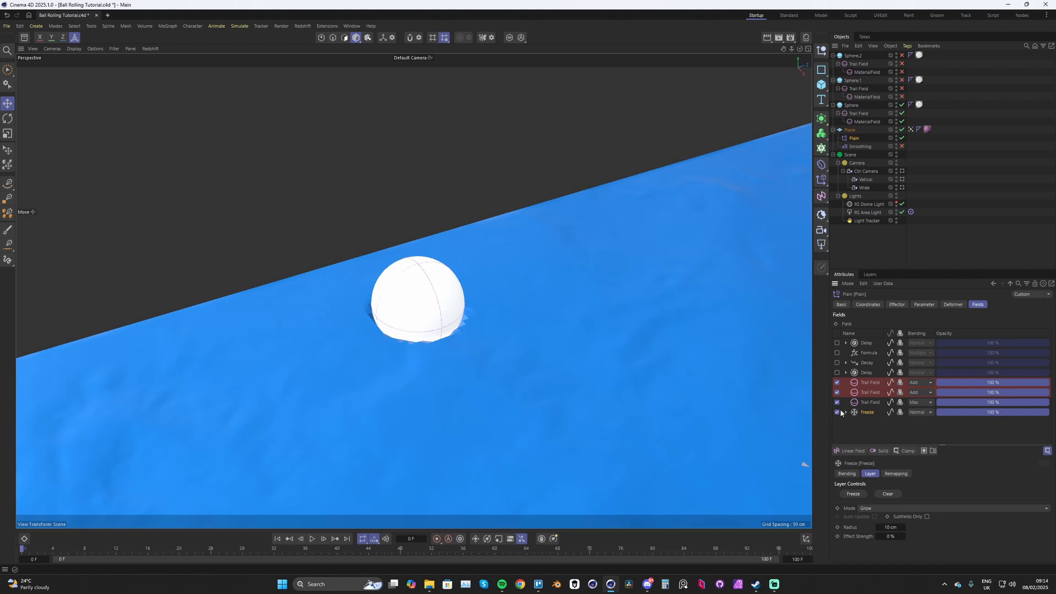
{"action": "scroll", "coordinate": [451, 345], "scroll_direction": "up", "scroll_amount": 2}
{"action": "left_click_drag", "start_coordinate": [432, 312], "coordinate": [488, 235], "text": "alt"}
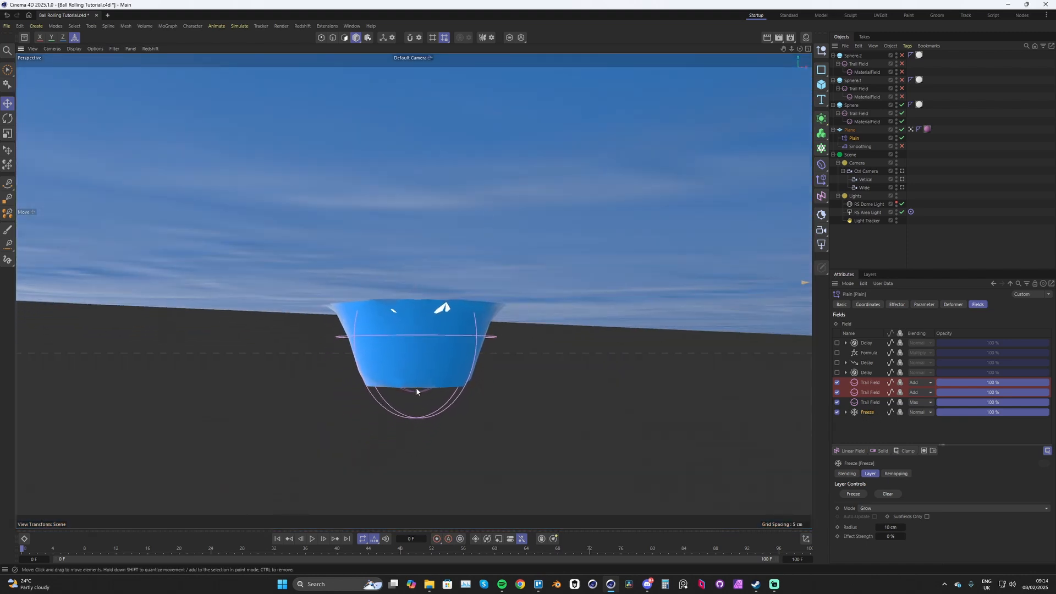
{"action": "left_click_drag", "start_coordinate": [416, 388], "coordinate": [420, 335], "text": "alt"}
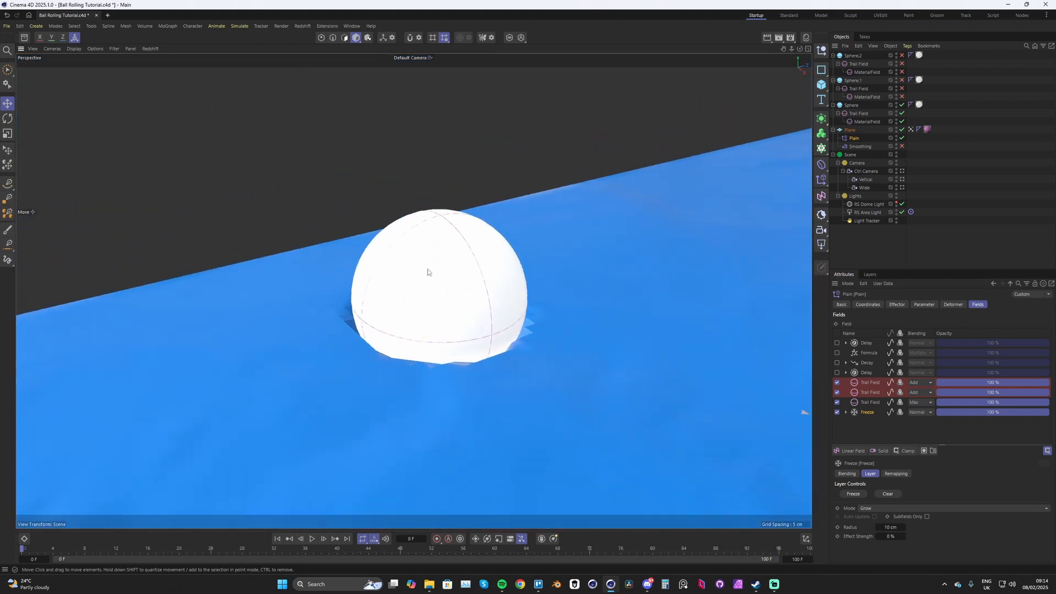
Step: Select the Sphere's Trail Field and examine its spherical field type and size around the ball
{"action": "left_click", "coordinate": [858, 113]}
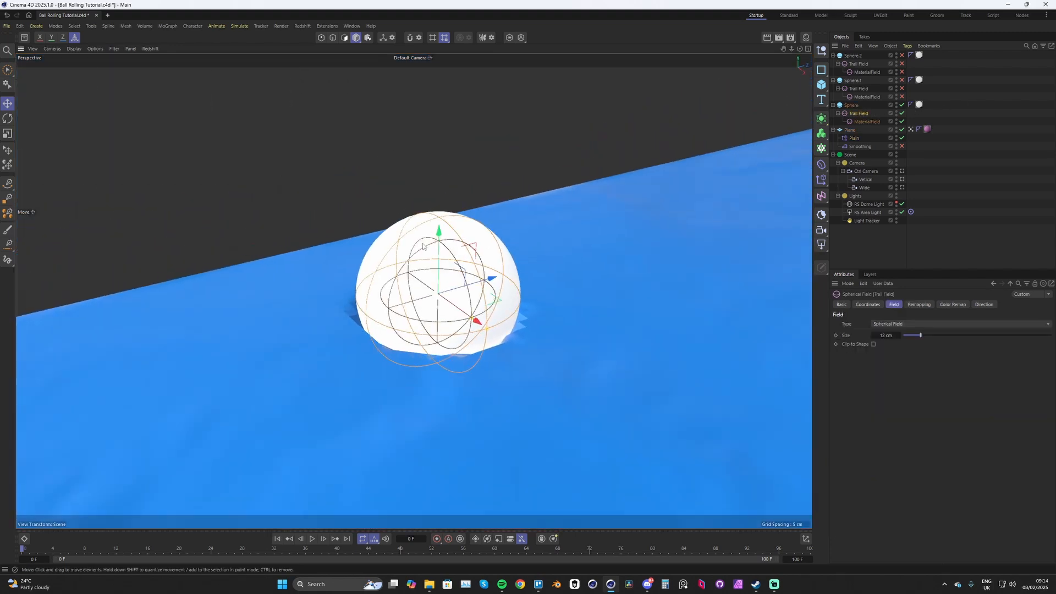
{"action": "left_click_drag", "start_coordinate": [423, 245], "coordinate": [489, 283], "text": "alt"}
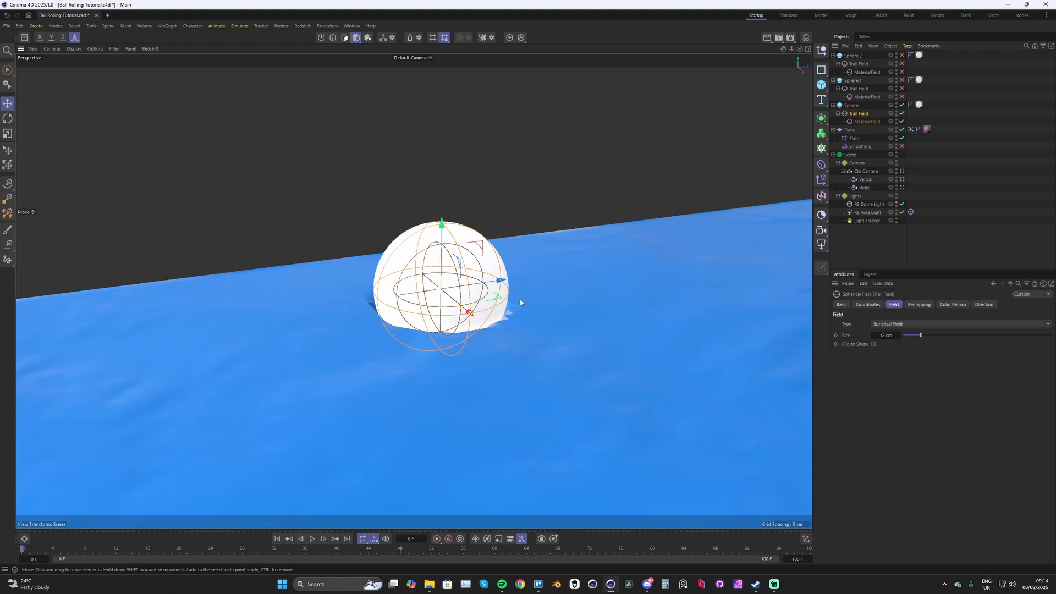
{"action": "left_click_drag", "start_coordinate": [514, 321], "coordinate": [494, 339], "text": "alt"}
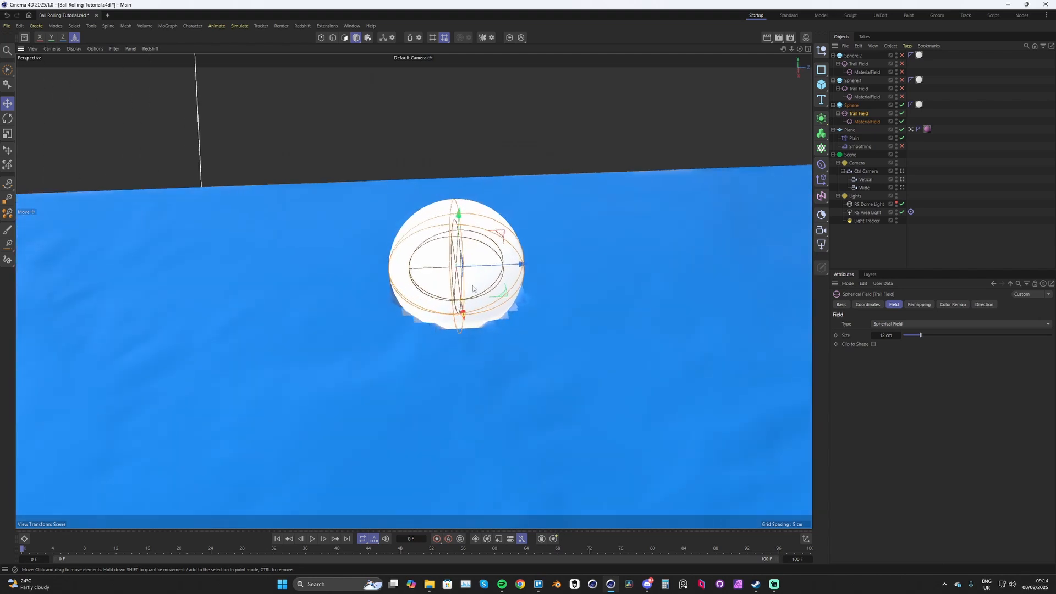
{"action": "key", "text": "ctrl+shift+z"}
{"action": "key", "text": "ctrl+shift+z"}
{"action": "key", "text": "ctrl+shift+z"}
{"action": "key", "text": "ctrl+shift+z"}
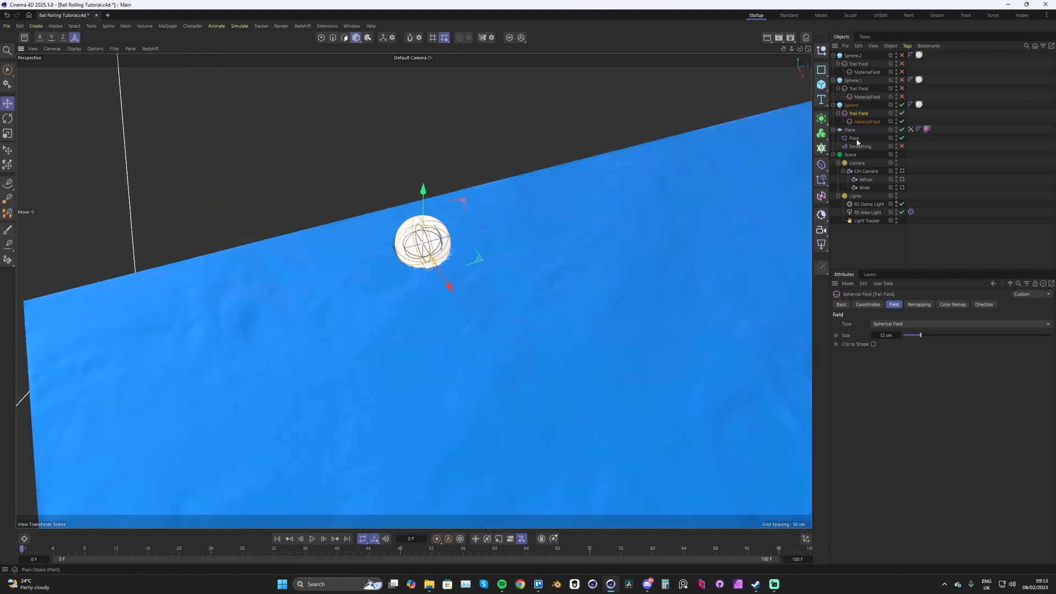
Step: Disable the Freeze layer in the Plain effector's fields and play the animation while examining the indentation from below the plane
{"action": "left_click", "coordinate": [855, 139]}
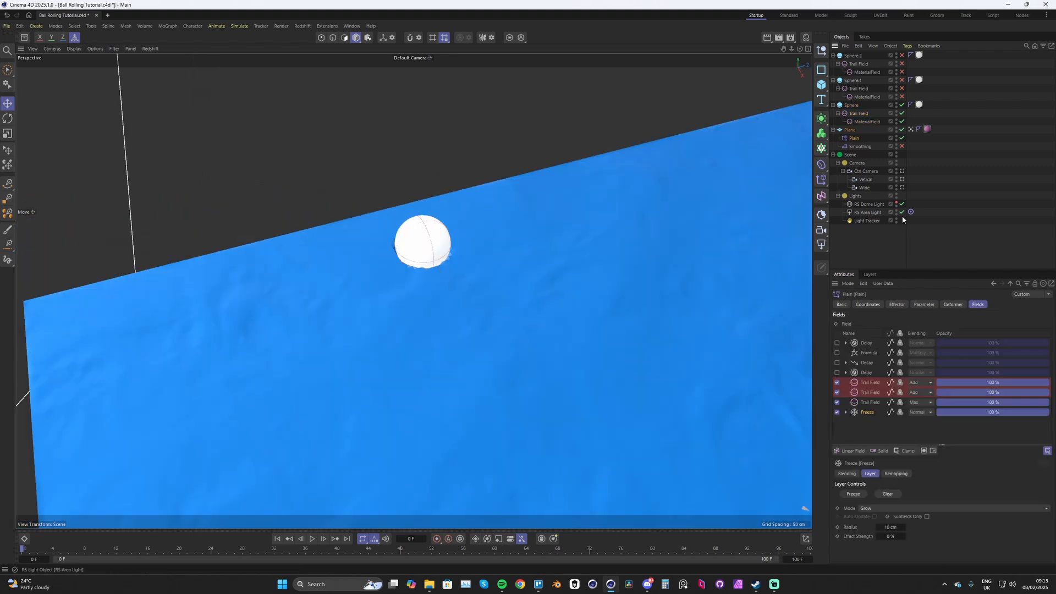
{"action": "left_click", "coordinate": [837, 413]}
{"action": "left_click_drag", "start_coordinate": [738, 394], "coordinate": [573, 382], "text": "alt"}
{"action": "key", "text": "F8"}
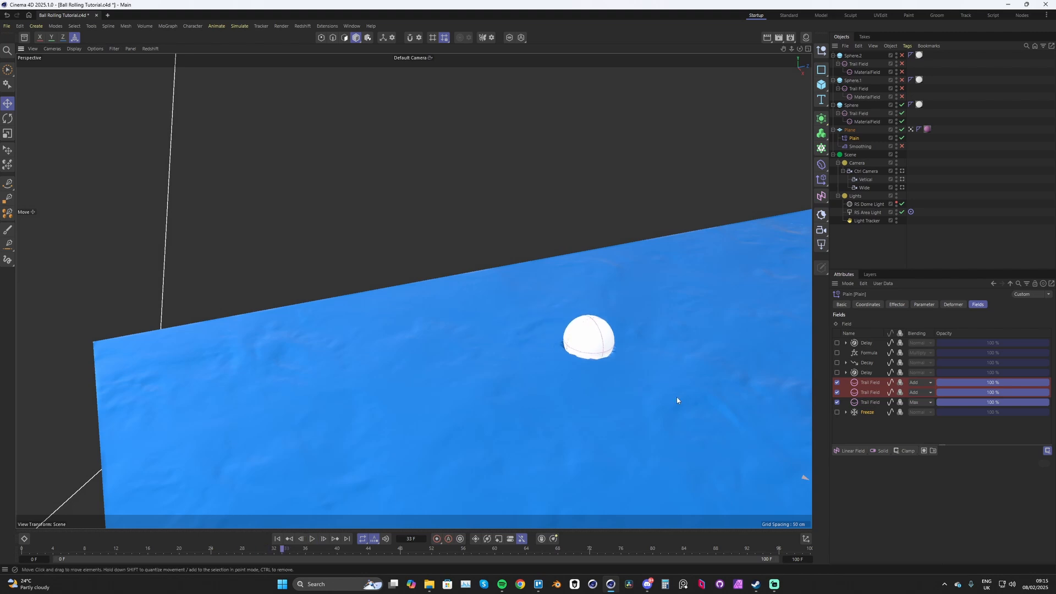
{"action": "mouse_move", "coordinate": [678, 401]}
{"action": "left_mouse_down", "text": "alt"}
{"action": "mouse_move", "coordinate": [632, 391]}
{"action": "mouse_move", "coordinate": [630, 363]}
{"action": "mouse_move", "coordinate": [599, 419]}
{"action": "mouse_move", "coordinate": [612, 301]}
{"action": "mouse_move", "coordinate": [621, 325]}
{"action": "left_mouse_up", "text": "alt"}
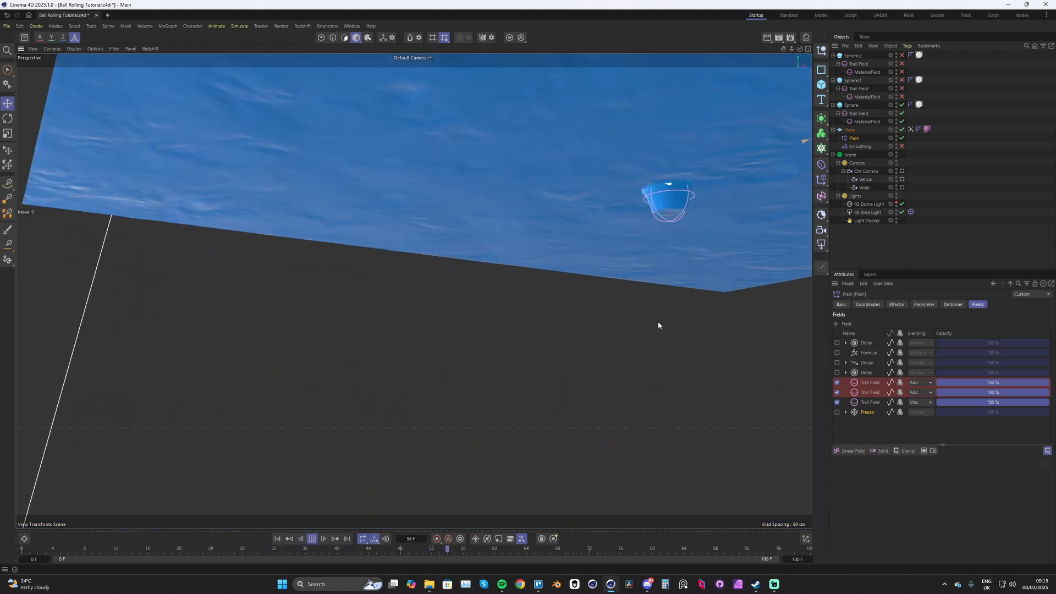
{"action": "key", "text": "F8"}
{"action": "mouse_move", "coordinate": [715, 312]}
{"action": "left_mouse_down", "text": "alt"}
{"action": "mouse_move", "coordinate": [658, 316]}
{"action": "mouse_move", "coordinate": [672, 344]}
{"action": "left_mouse_up", "text": "alt"}
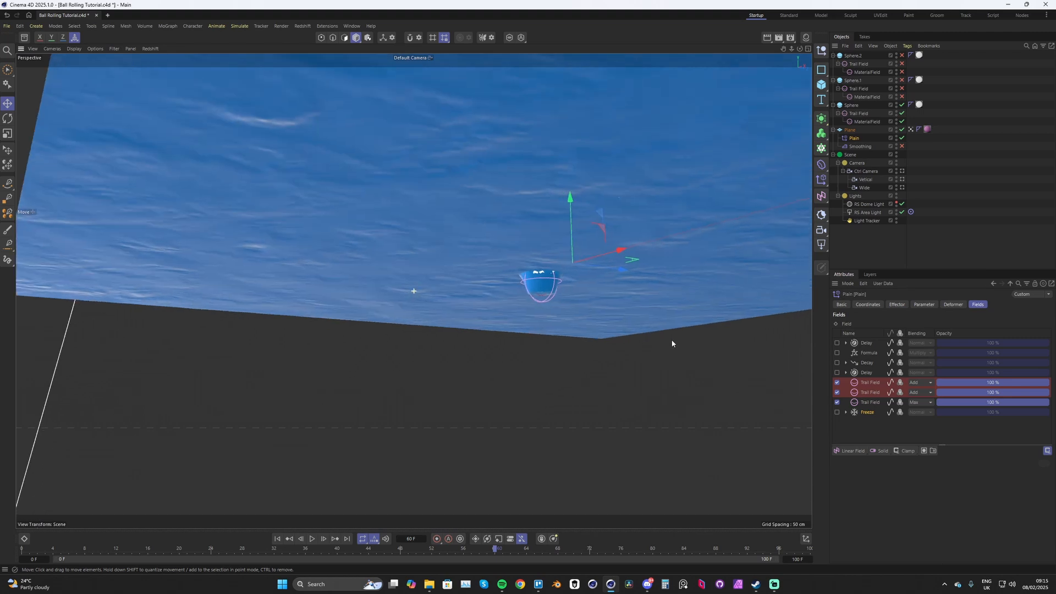
{"action": "key", "text": "F8"}
{"action": "left_click_drag", "start_coordinate": [599, 341], "coordinate": [644, 307], "text": "alt"}
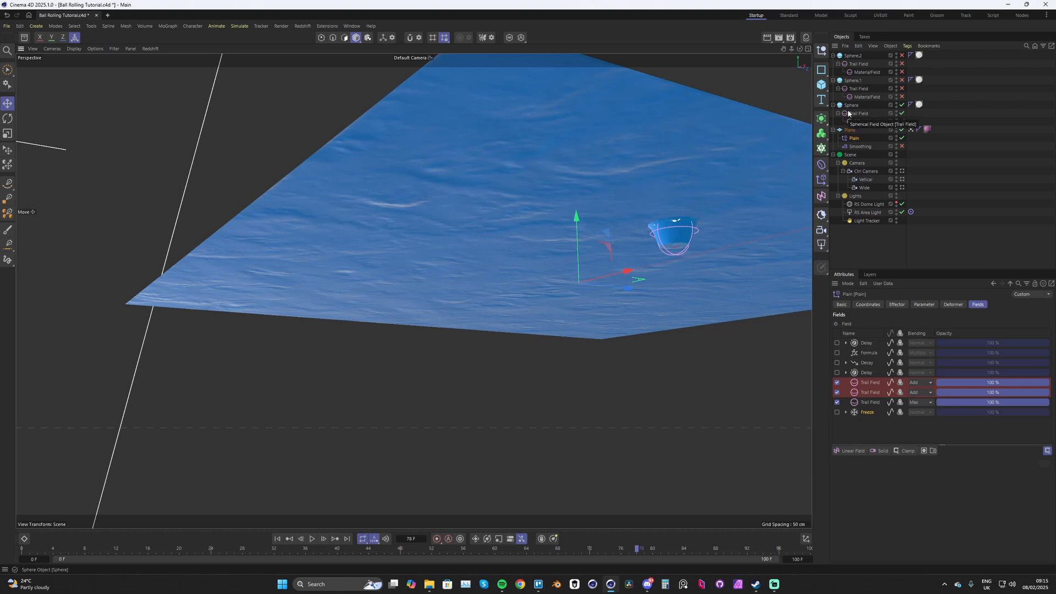
{"action": "left_click_drag", "start_coordinate": [637, 215], "coordinate": [632, 232], "text": "alt"}
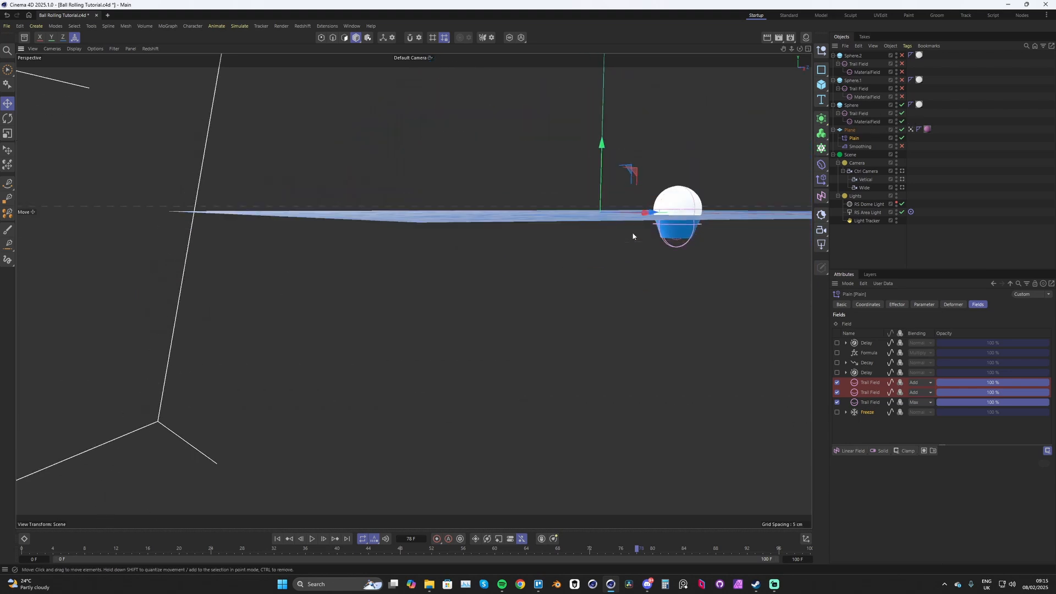
Step: Rewind to the first frame, re-enable the Freeze layer and play the animation to examine the trail behind the ball
{"action": "key", "text": "shift+f"}
{"action": "left_click_drag", "start_coordinate": [457, 258], "coordinate": [465, 279], "text": "alt"}
{"action": "middle_click_drag", "start_coordinate": [388, 114], "coordinate": [402, 231], "text": "alt"}
{"action": "scroll", "coordinate": [375, 223], "scroll_direction": "up", "scroll_amount": 3}
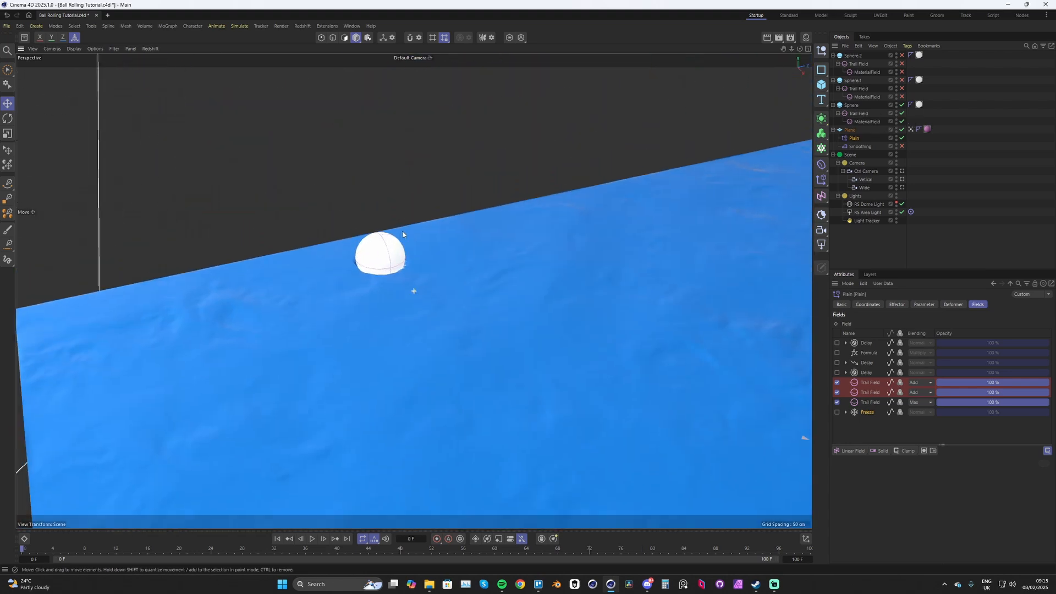
{"action": "left_click", "coordinate": [838, 412]}
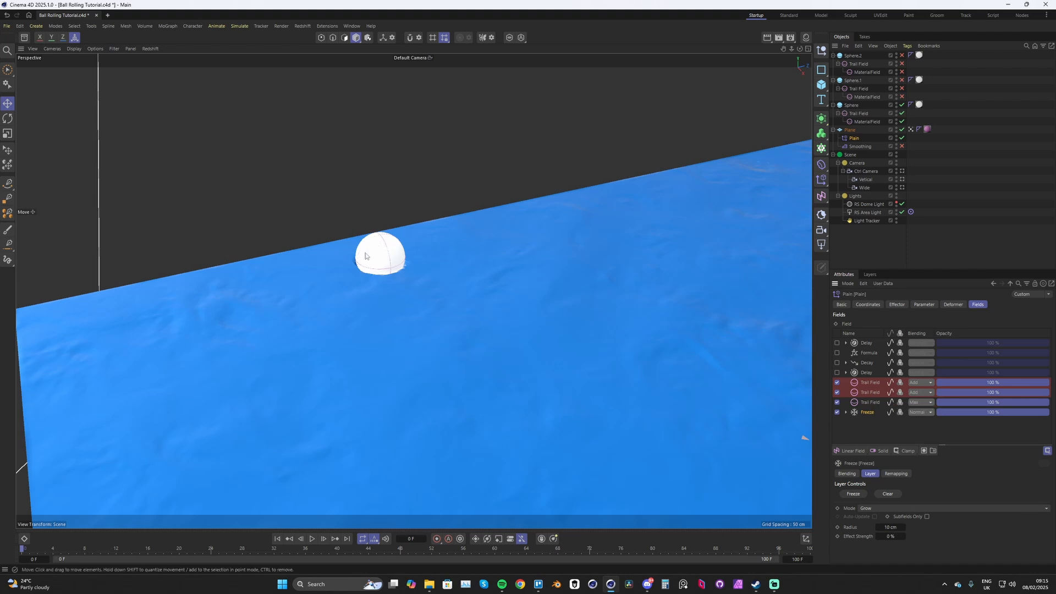
{"action": "scroll", "coordinate": [369, 256], "scroll_direction": "up", "scroll_amount": 2}
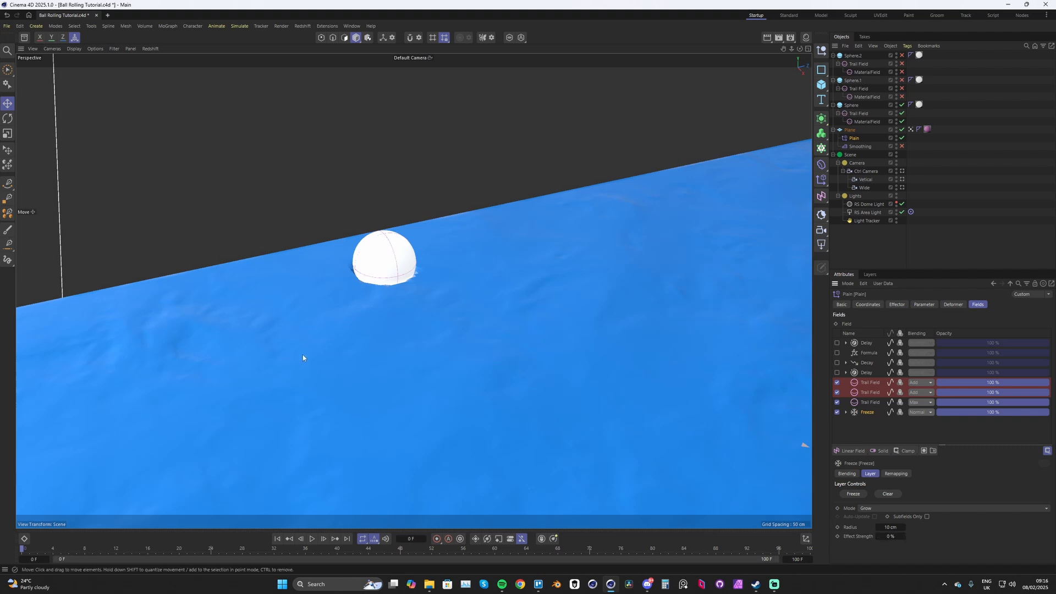
{"action": "scroll", "coordinate": [373, 328], "scroll_direction": "down", "scroll_amount": 2}
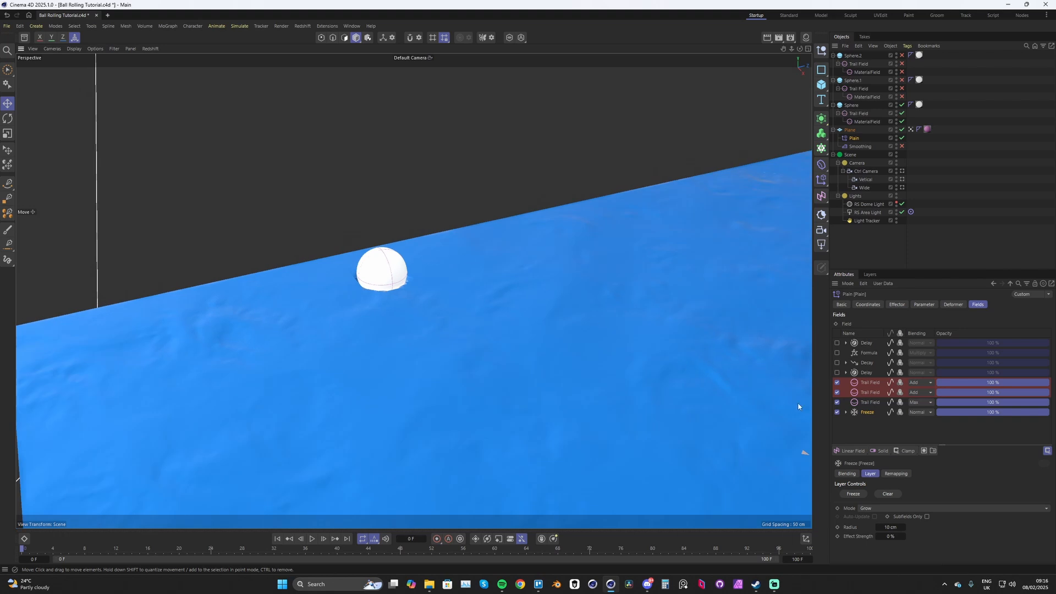
{"action": "left_click_drag", "start_coordinate": [497, 335], "coordinate": [495, 238], "text": "alt"}
{"action": "key", "text": "F8"}
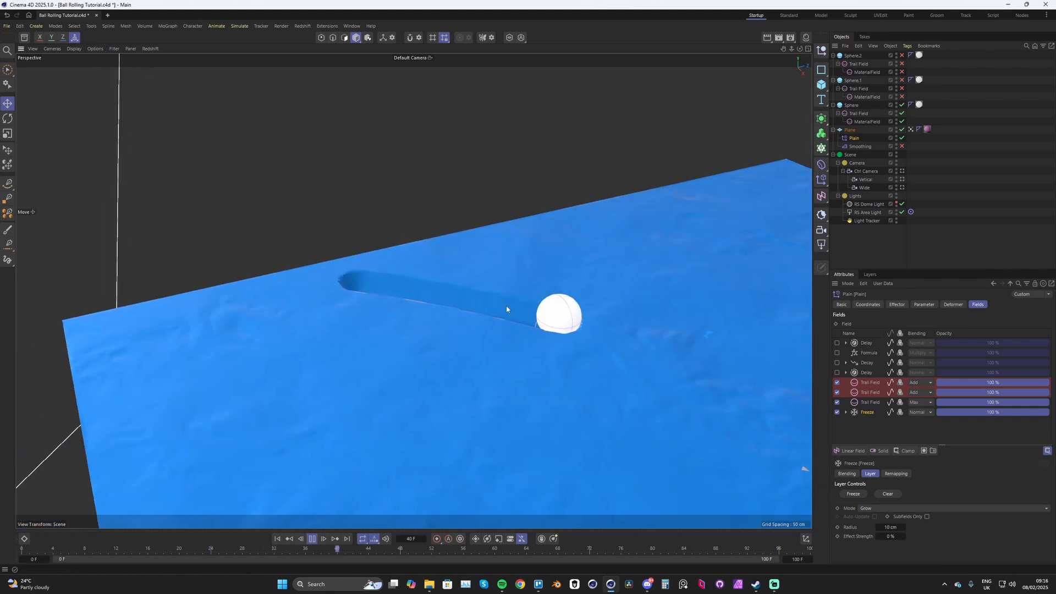
{"action": "left_click_drag", "start_coordinate": [552, 338], "coordinate": [542, 376], "text": "alt"}
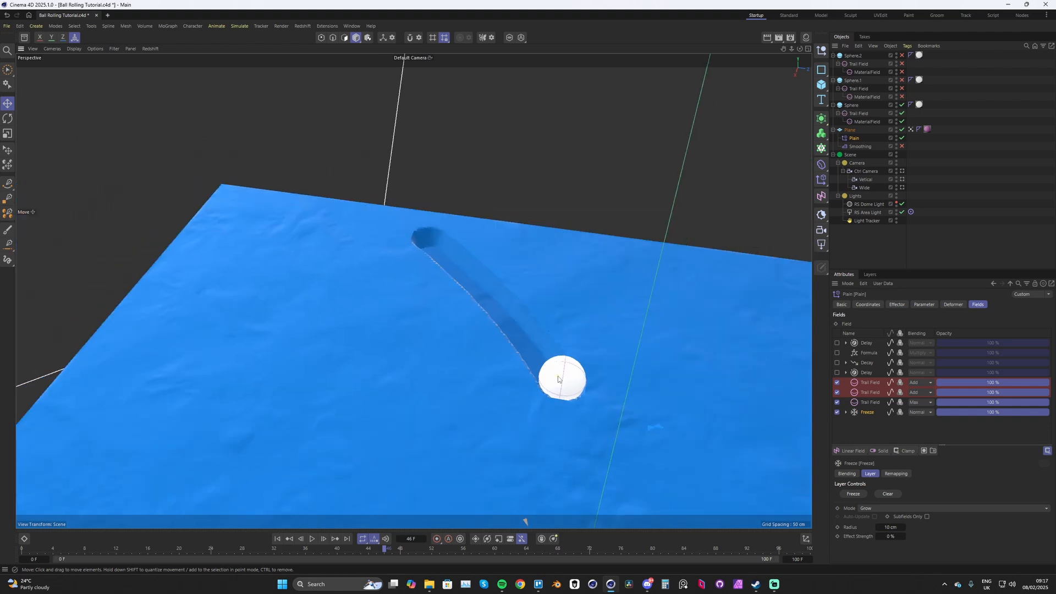
Step: Try raising the Freeze layer's Effect Strength to 23 % and replay the animation from the first frame
{"action": "left_click_drag", "start_coordinate": [903, 536], "coordinate": [913, 537]}
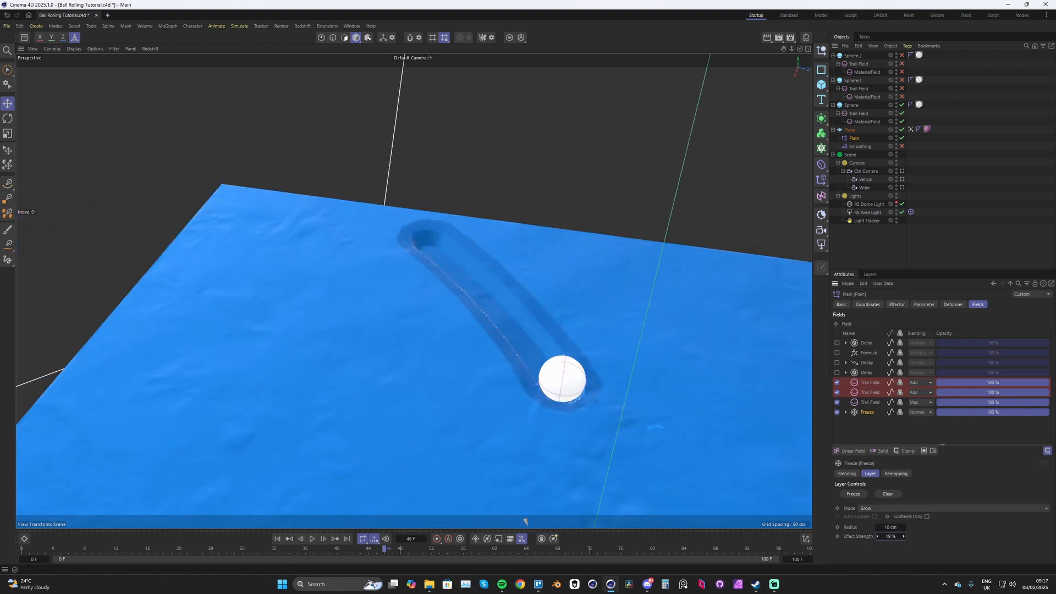
{"action": "key", "text": "shift+f"}
{"action": "key", "text": "F8"}
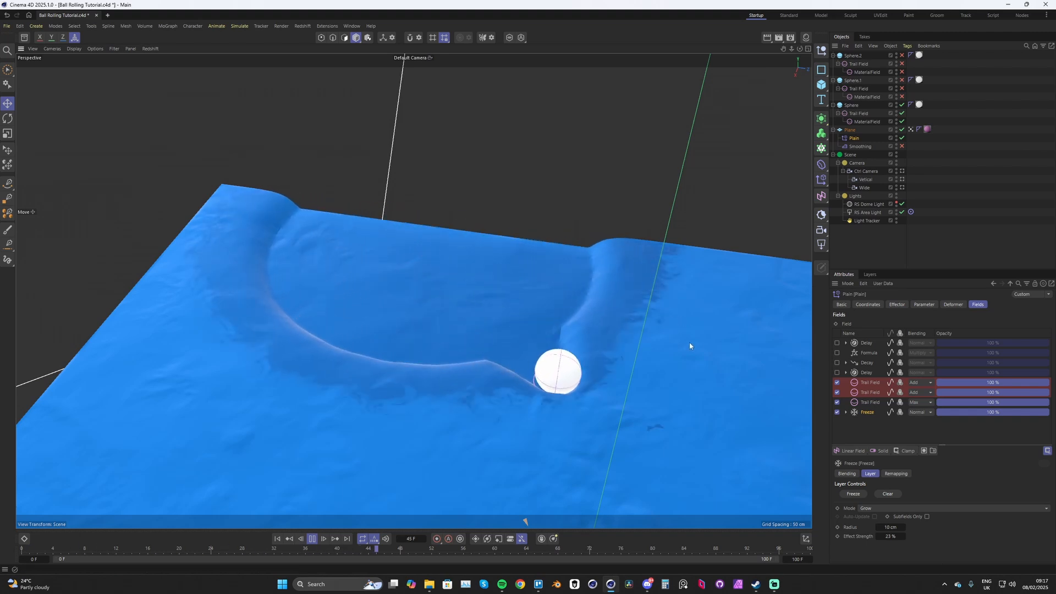
{"action": "left_click_drag", "start_coordinate": [552, 412], "coordinate": [590, 427], "text": "alt"}
{"action": "key", "text": "F8"}
Step: Restore the Freeze layer's Effect Strength to 0 % and replay the animation to examine the ball's trail up close
{"action": "scroll", "coordinate": [600, 444], "scroll_direction": "down", "scroll_amount": 3}
{"action": "middle_click_drag", "start_coordinate": [600, 444], "coordinate": [572, 328], "text": "alt"}
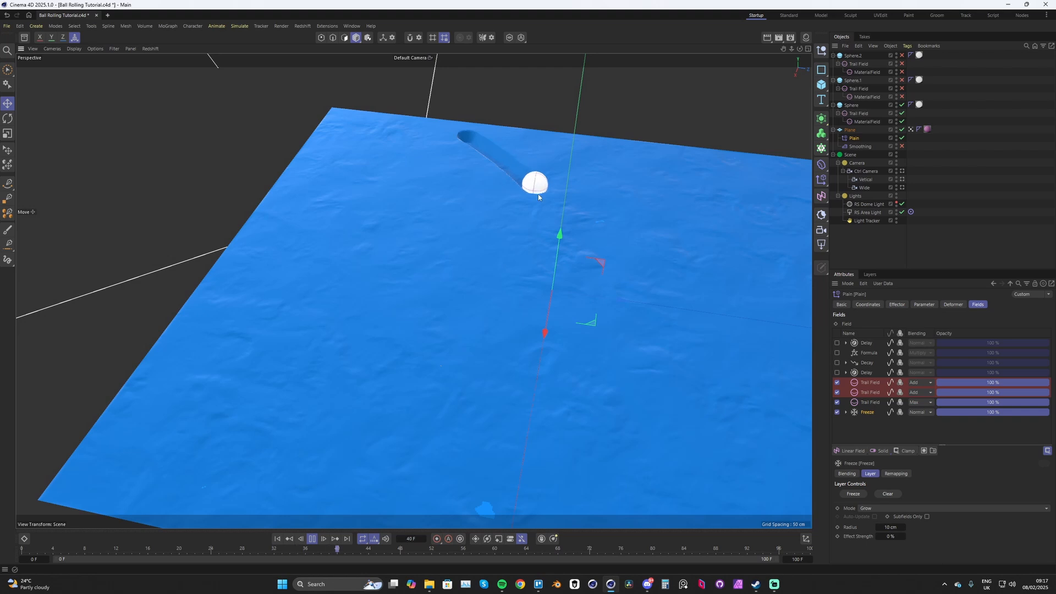
{"action": "scroll", "coordinate": [532, 174], "scroll_direction": "up", "scroll_amount": 3}
{"action": "middle_click_drag", "start_coordinate": [563, 192], "coordinate": [540, 283], "text": "alt"}
{"action": "scroll", "coordinate": [550, 278], "scroll_direction": "up", "scroll_amount": 2}
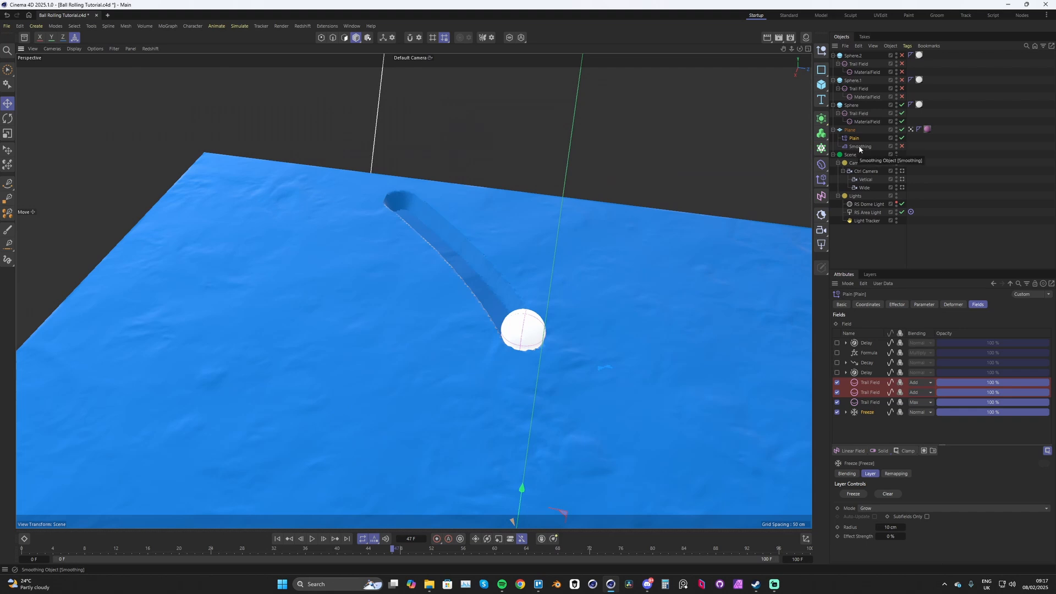
Step: Enable the Smoothing deformer, play the animation to check the softened trail, and show the deformer's object properties
{"action": "left_click", "coordinate": [902, 146]}
{"action": "key", "text": "F8"}
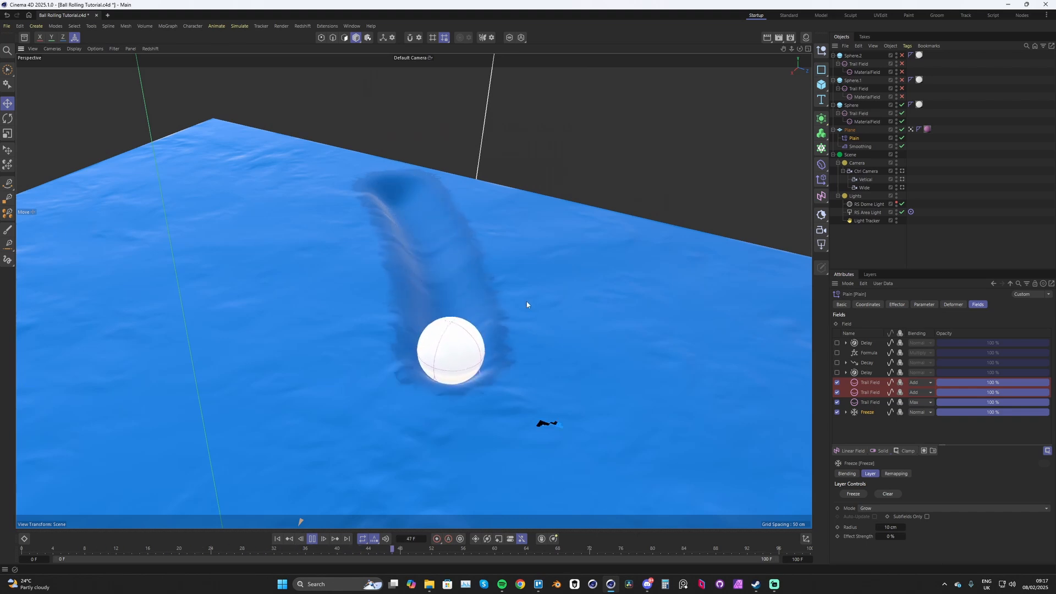
{"action": "key", "text": "F8"}
{"action": "left_click", "coordinate": [859, 147]}
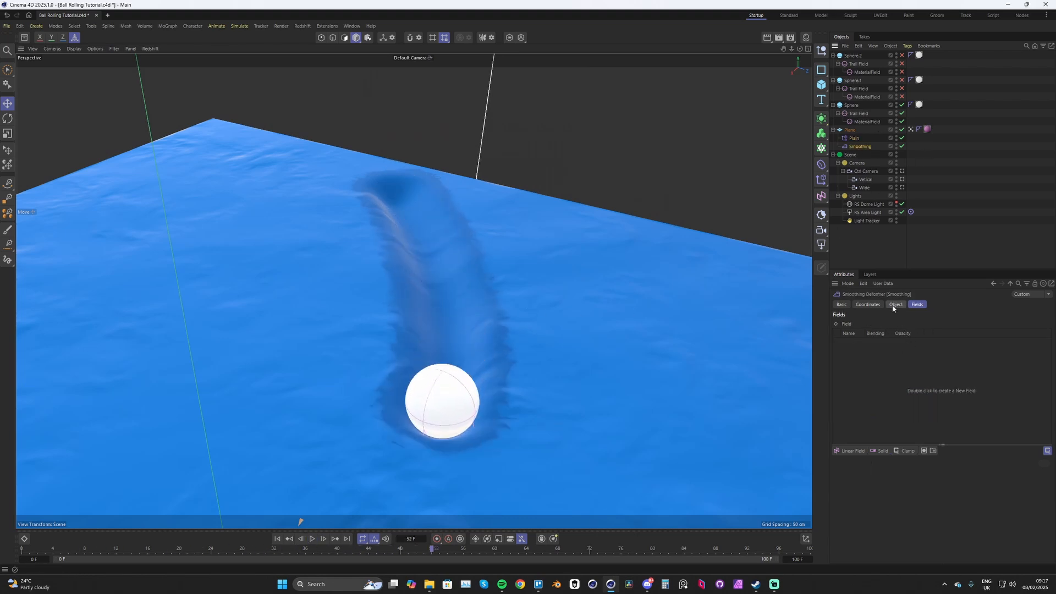
{"action": "left_click", "coordinate": [895, 305]}
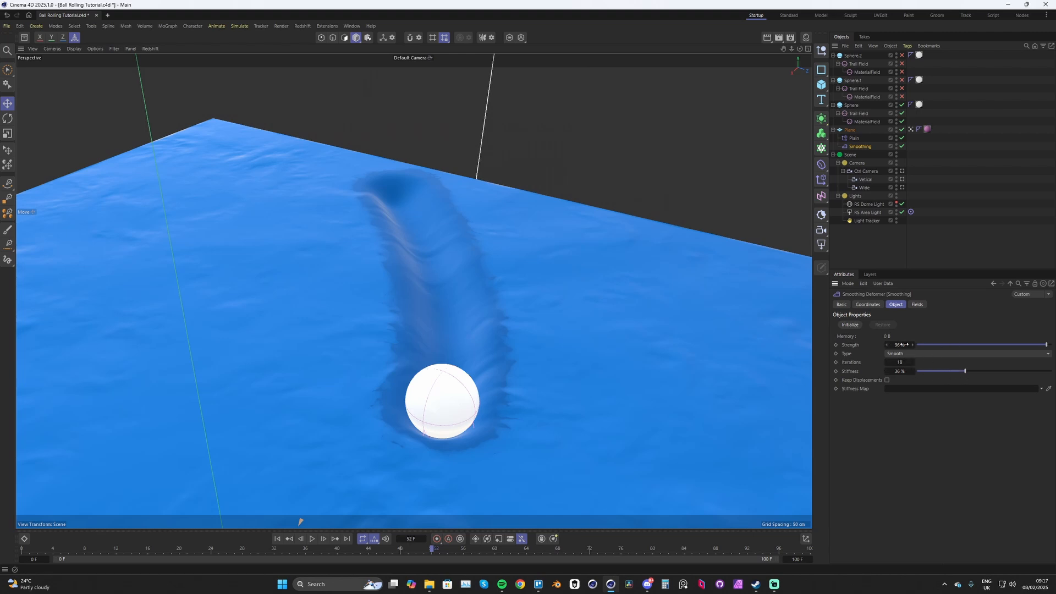
Step: Set the Smoothing deformer's Strength to 100 % and select the Plain effector
{"action": "left_click_drag", "start_coordinate": [1047, 346], "coordinate": [1052, 346]}
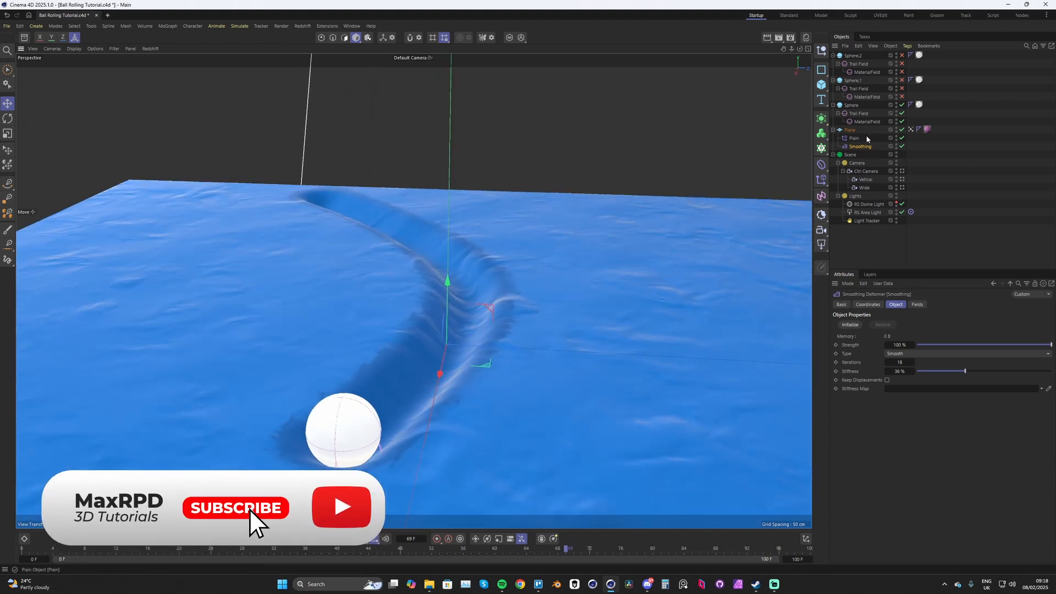
{"action": "left_click", "coordinate": [854, 138]}
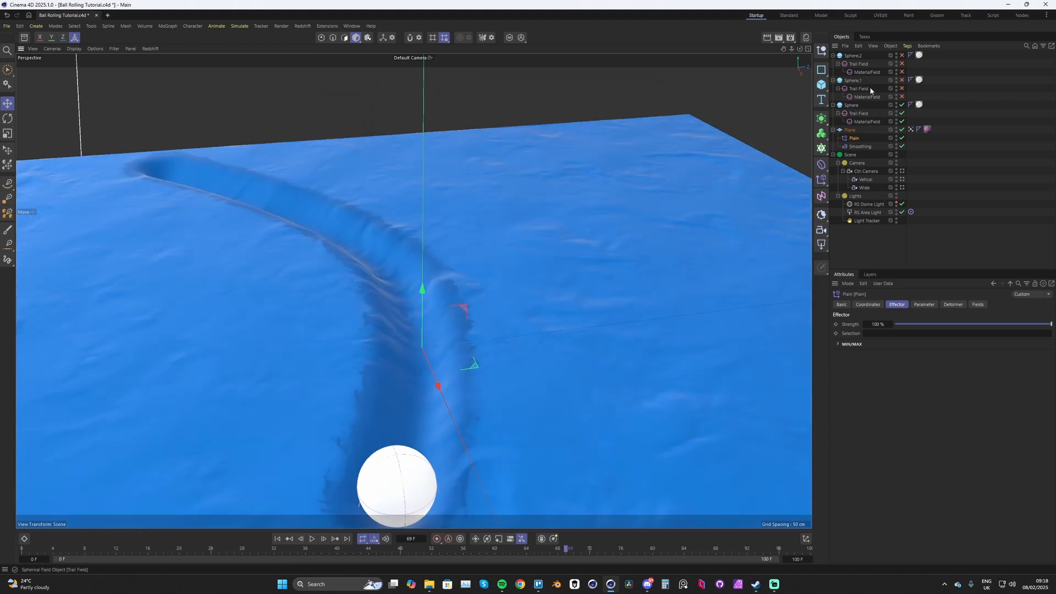
{"action": "left_click_drag", "start_coordinate": [632, 217], "coordinate": [516, 263], "text": "alt"}
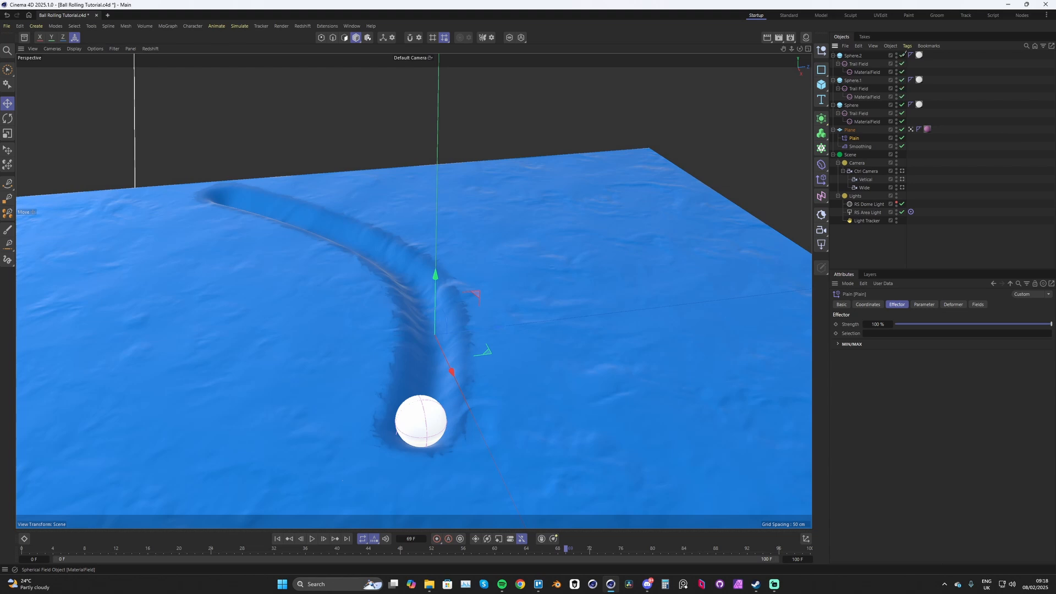
Step: Play the animation from the first frame to examine the trails left by all three spheres
{"action": "key", "text": "shift+f"}
{"action": "scroll", "coordinate": [461, 266], "scroll_direction": "down", "scroll_amount": 3}
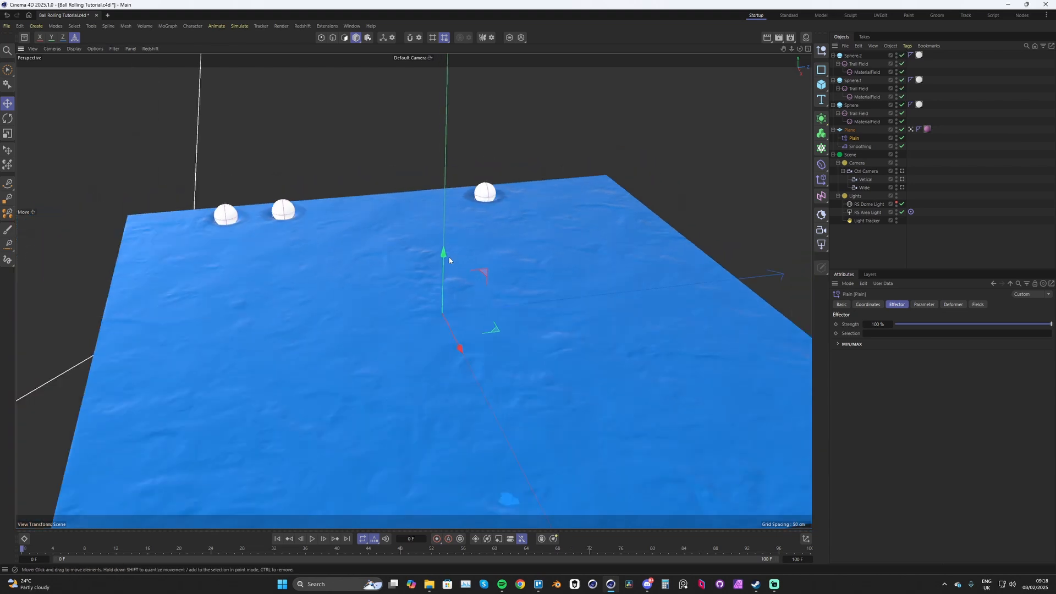
{"action": "key", "text": "F8"}
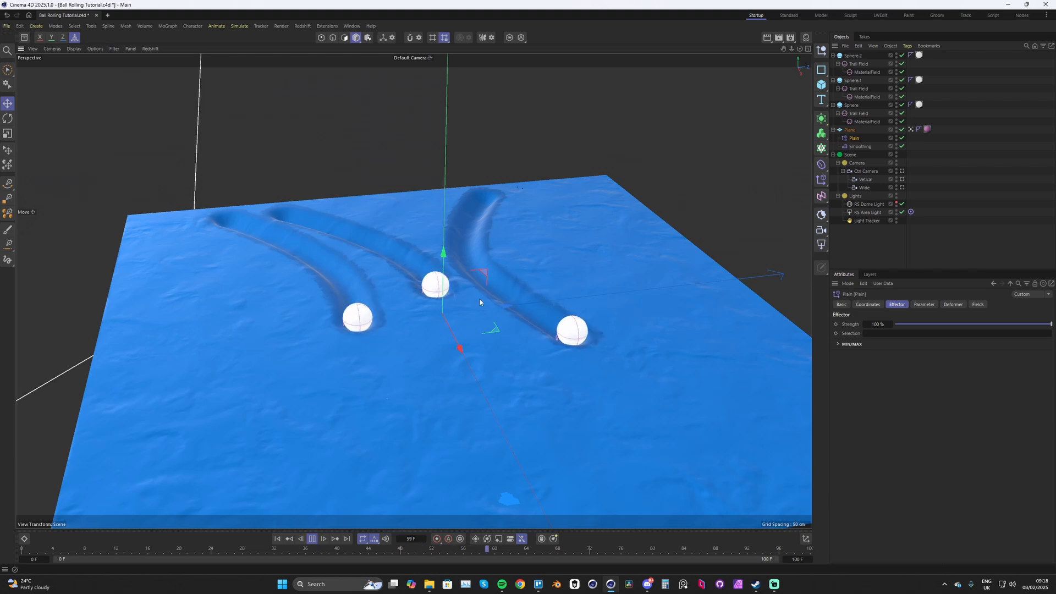
{"action": "key", "text": "F8"}
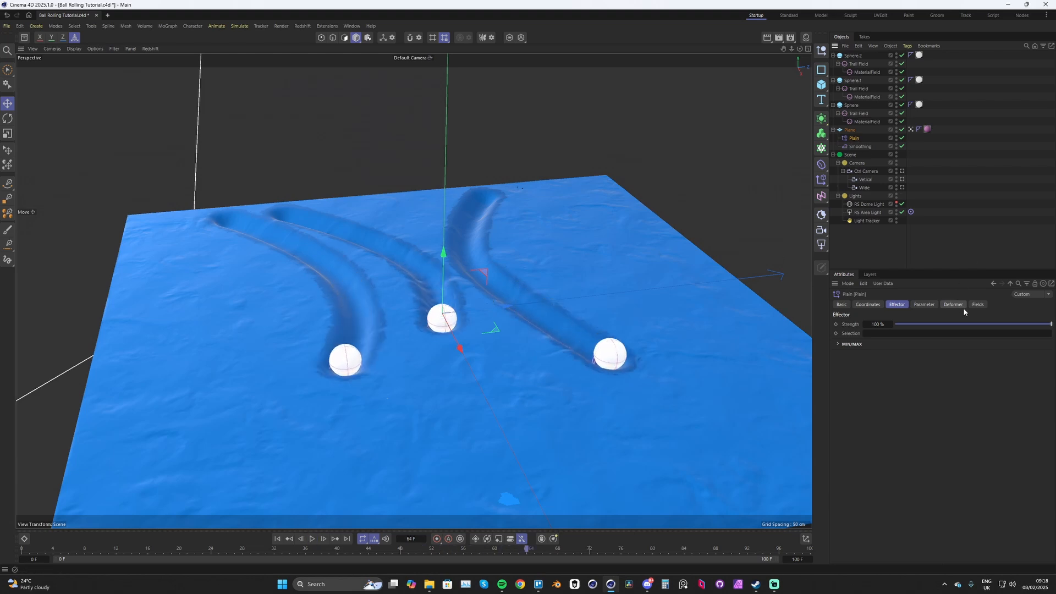
Step: Try Normal blending on the upper two Trail Field layers of the Plain effector and replay the animation
{"action": "left_click", "coordinate": [977, 306]}
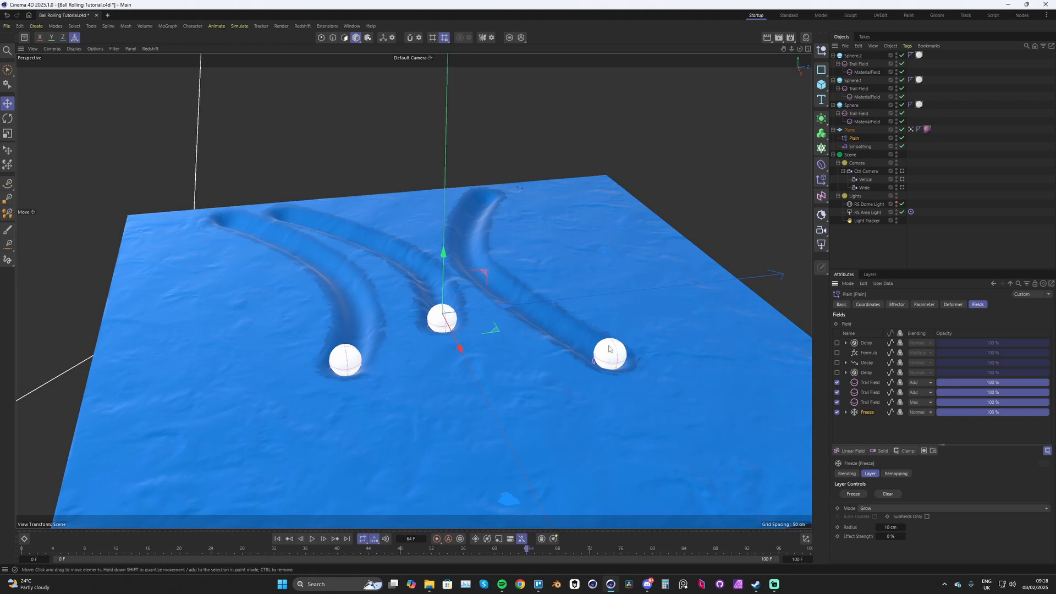
{"action": "left_click", "coordinate": [930, 384]}
{"action": "left_click", "coordinate": [922, 407]}
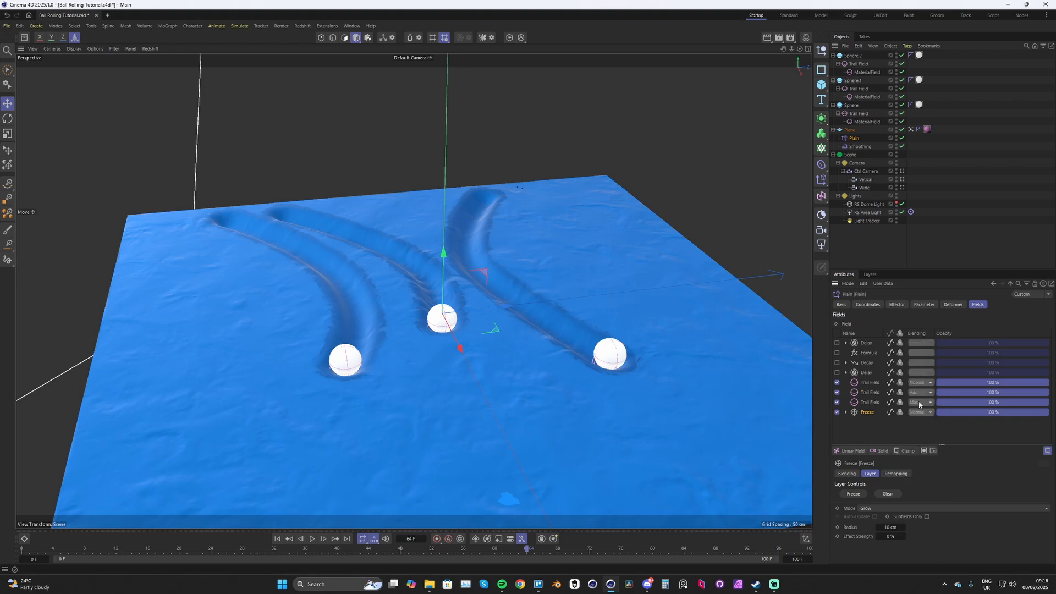
{"action": "left_click", "coordinate": [927, 392]}
{"action": "left_click", "coordinate": [921, 416]}
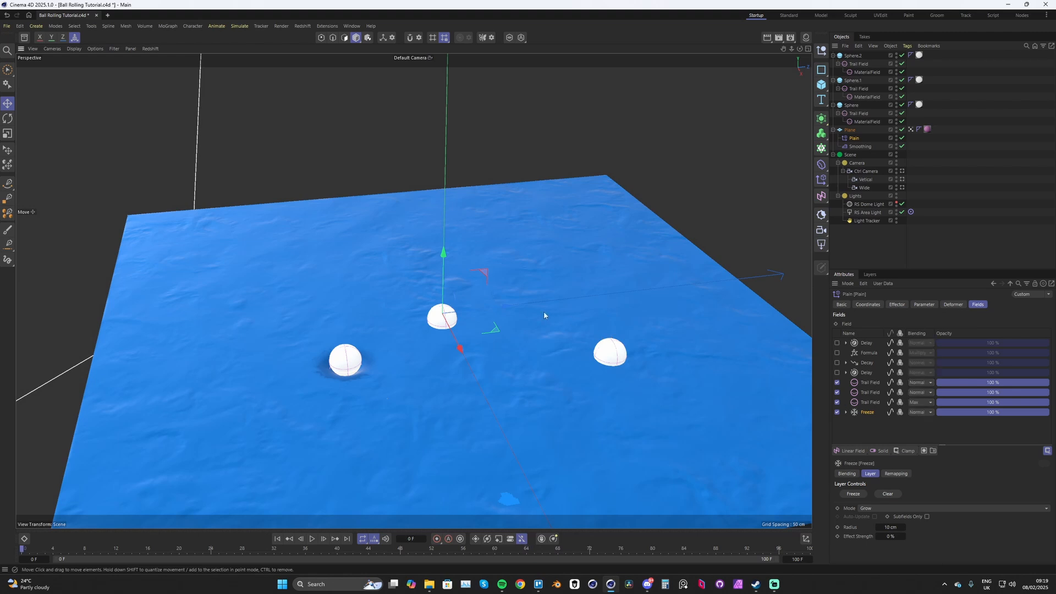
{"action": "key", "text": "F8"}
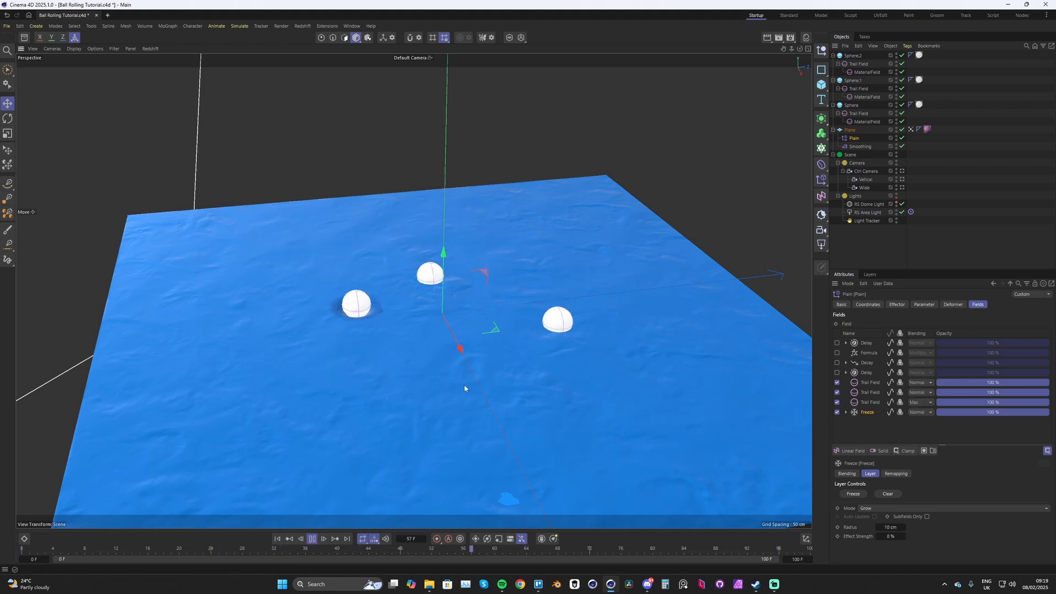
{"action": "key", "text": "F8"}
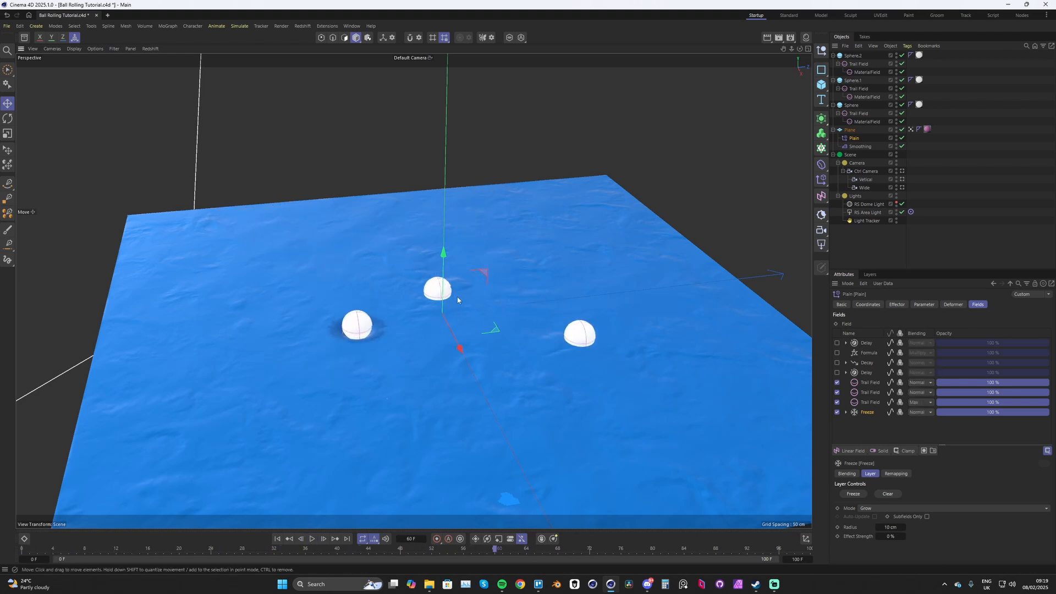
Step: Restore the upper two Trail Field layers' blending to Add and play the animation from the first frame
{"action": "left_click", "coordinate": [920, 386]}
{"action": "left_click", "coordinate": [919, 469]}
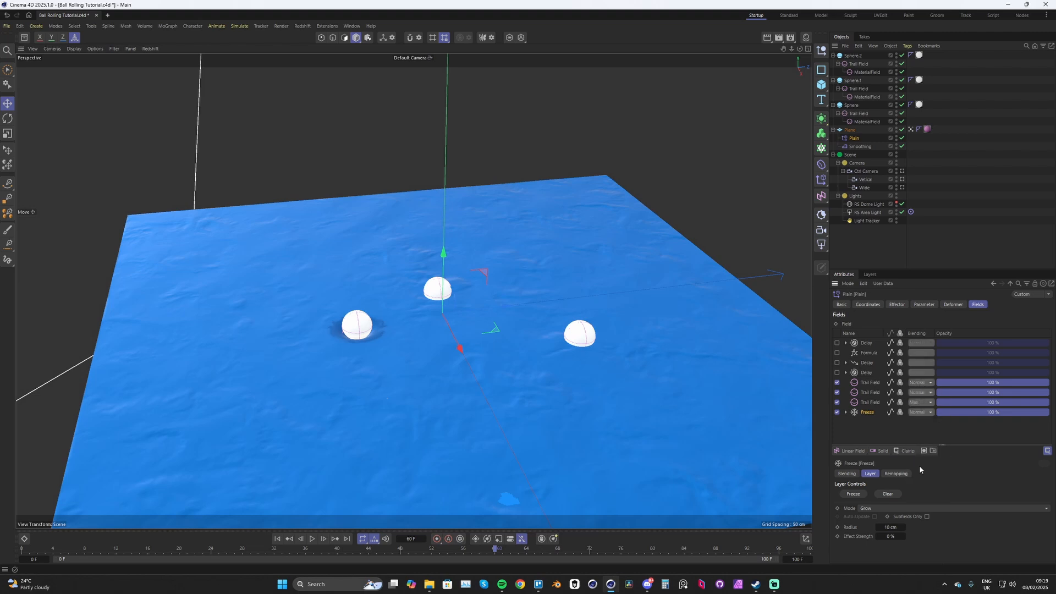
{"action": "left_click", "coordinate": [920, 392]}
{"action": "left_click", "coordinate": [919, 481]}
{"action": "key", "text": "shift+f"}
{"action": "key", "text": "F8"}
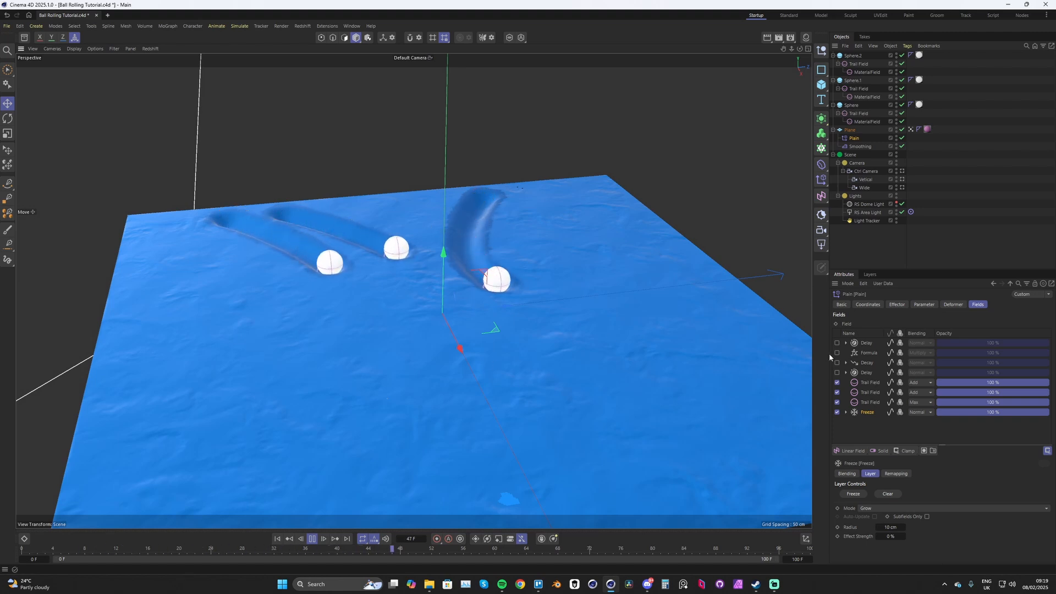
{"action": "key", "text": "F8"}
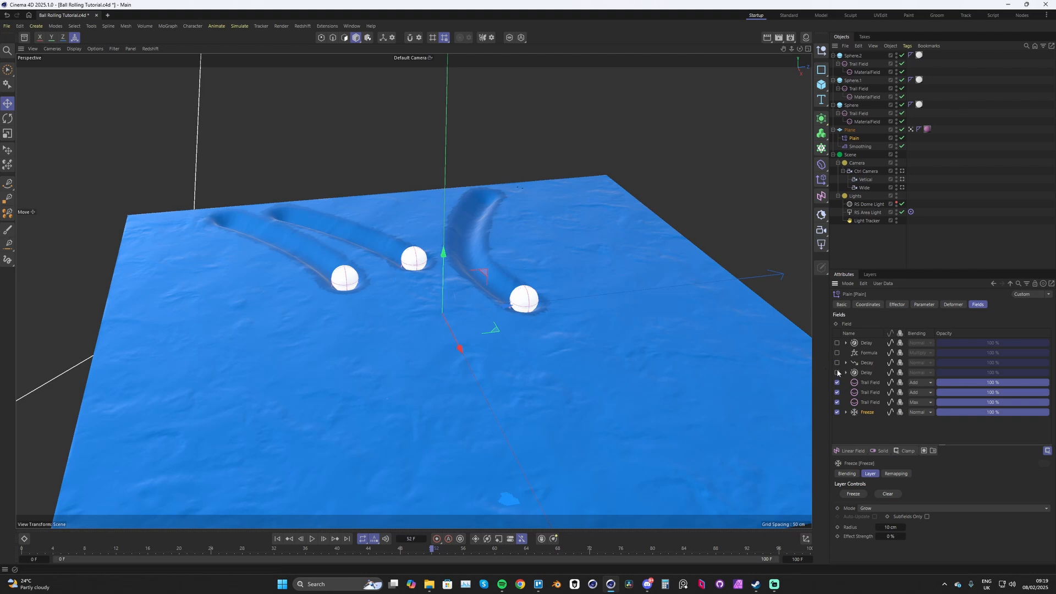
Step: Try enabling the Plain effector's two Delay layers, Formula and Decay, and play the animation from the first frame
{"action": "left_click_drag", "start_coordinate": [838, 372], "coordinate": [838, 343]}
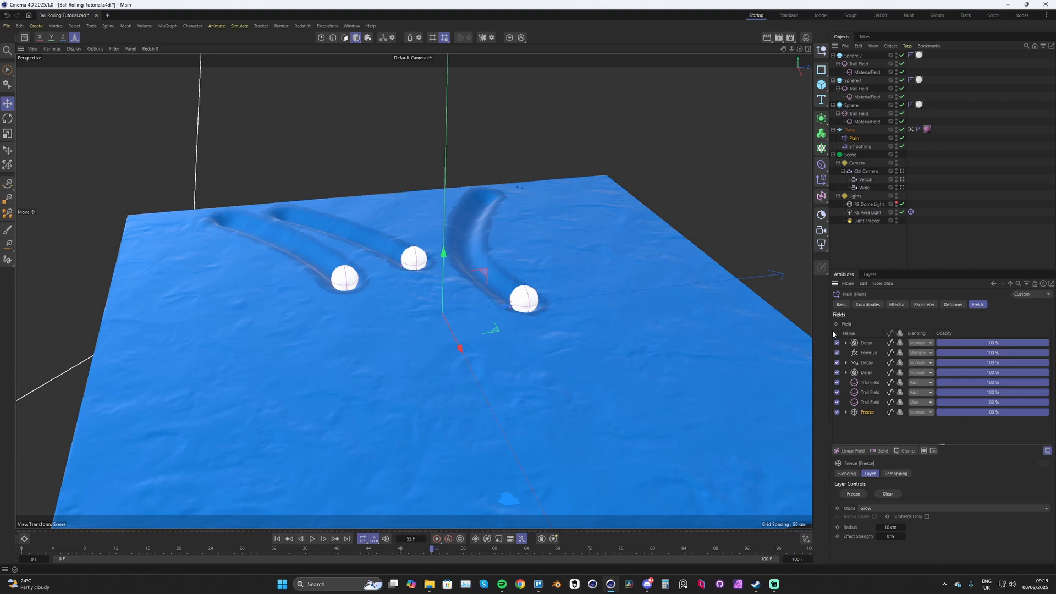
{"action": "key", "text": "shift+f"}
{"action": "key", "text": "F8"}
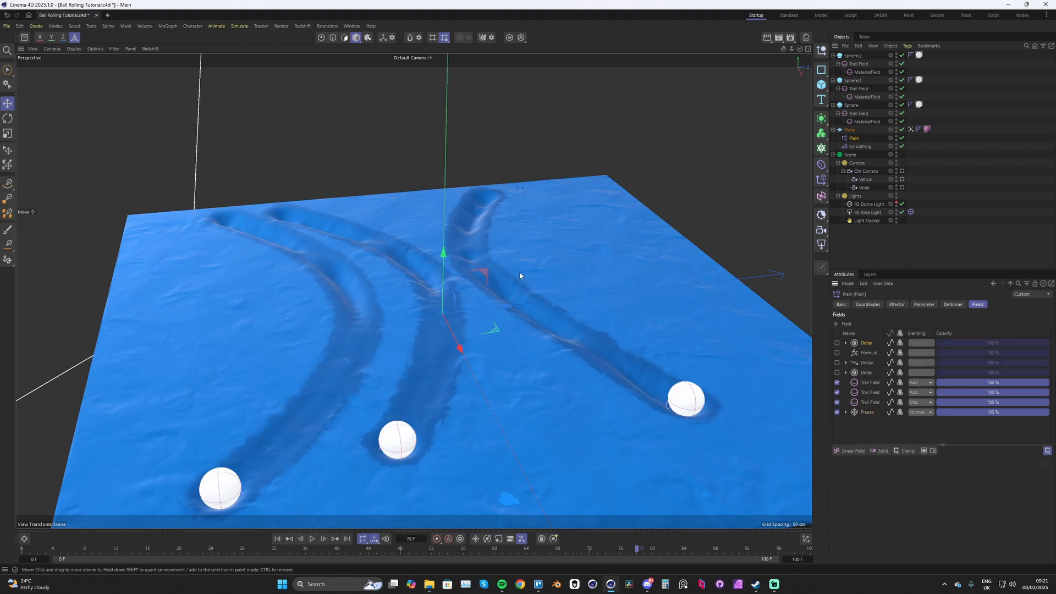
Step: Replay the animation up to frame 68 and display the plane's Vertex Map with its field layers
{"action": "key", "text": "F8"}
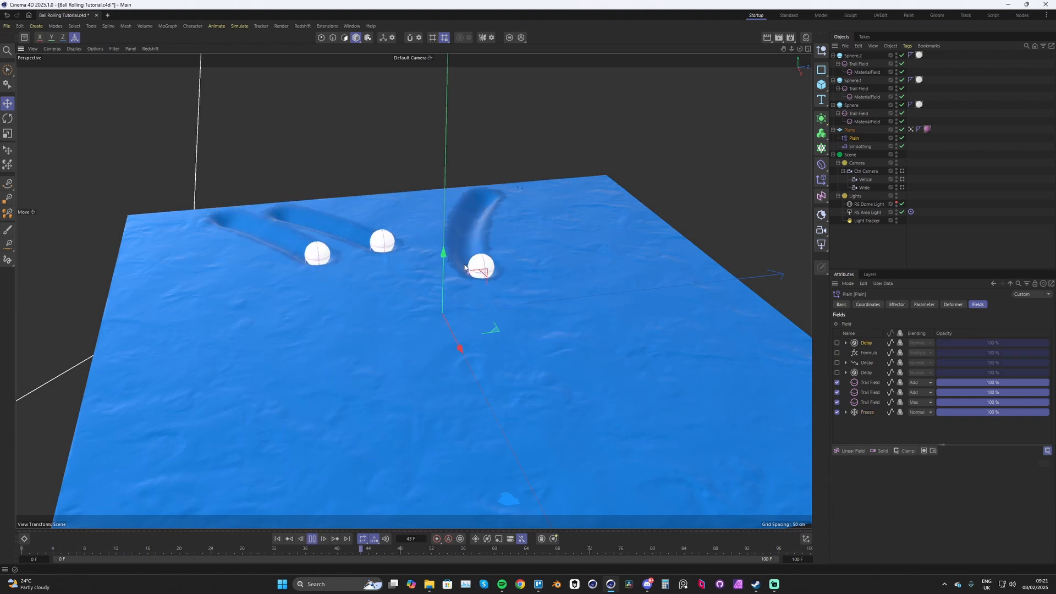
{"action": "key", "text": "F8"}
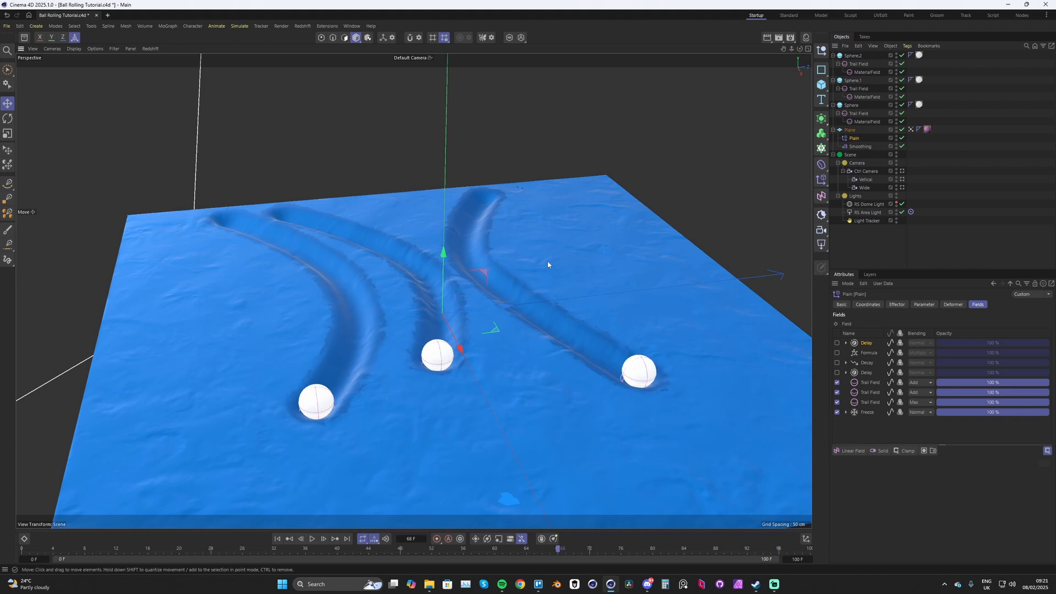
{"action": "left_click", "coordinate": [911, 131]}
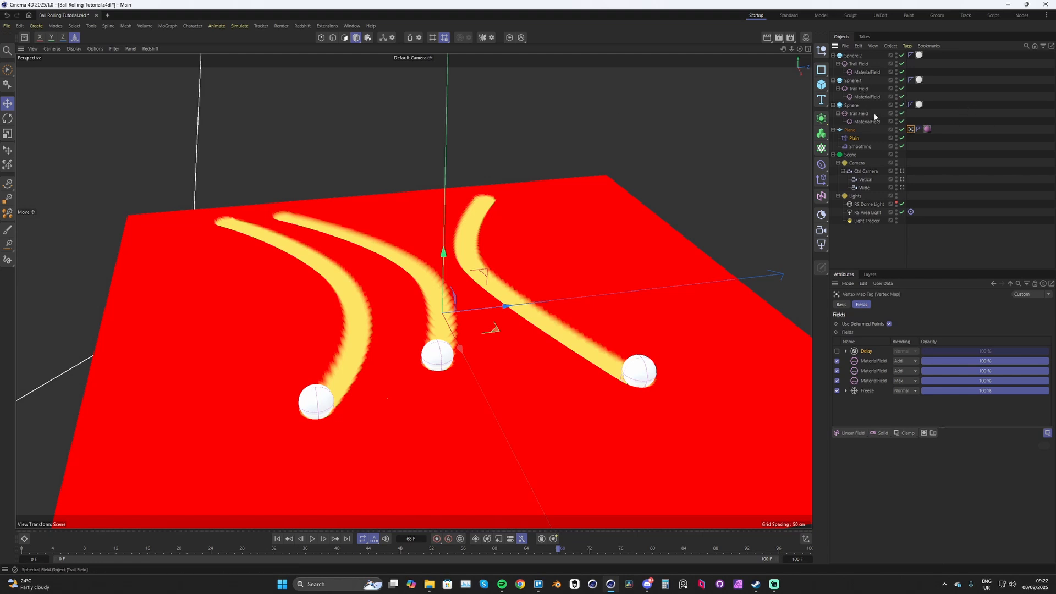
Step: Check the Sphere's Trail Field and MaterialField, clear the selection, and examine the balls and their grooves up close
{"action": "left_click", "coordinate": [860, 114]}
{"action": "left_click", "coordinate": [861, 121]}
{"action": "left_click", "coordinate": [716, 151]}
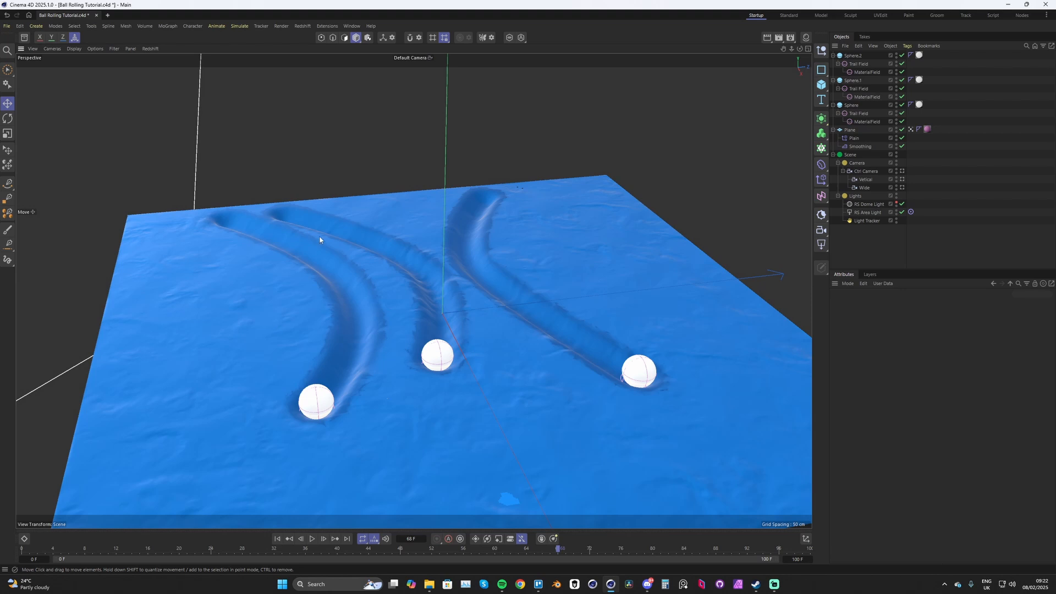
{"action": "scroll", "coordinate": [391, 397], "scroll_direction": "up", "scroll_amount": 5}
{"action": "middle_click_drag", "start_coordinate": [378, 364], "coordinate": [408, 341], "text": "alt"}
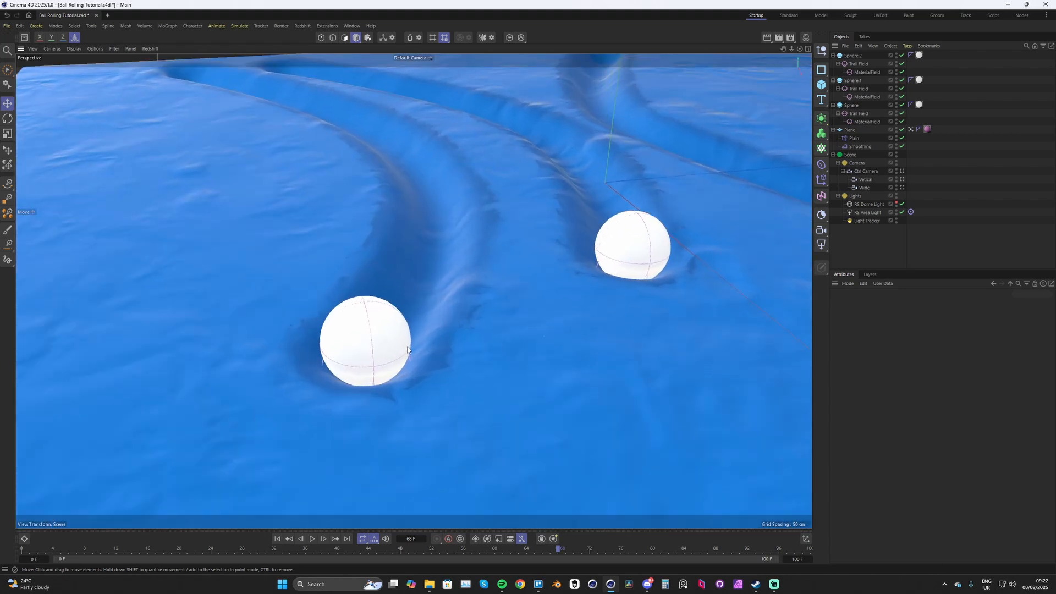
{"action": "left_click_drag", "start_coordinate": [407, 342], "coordinate": [440, 330], "text": "alt"}
Step: Examine the Sphere's Trail Field around the ball, including from underneath the plane
{"action": "left_click", "coordinate": [870, 114]}
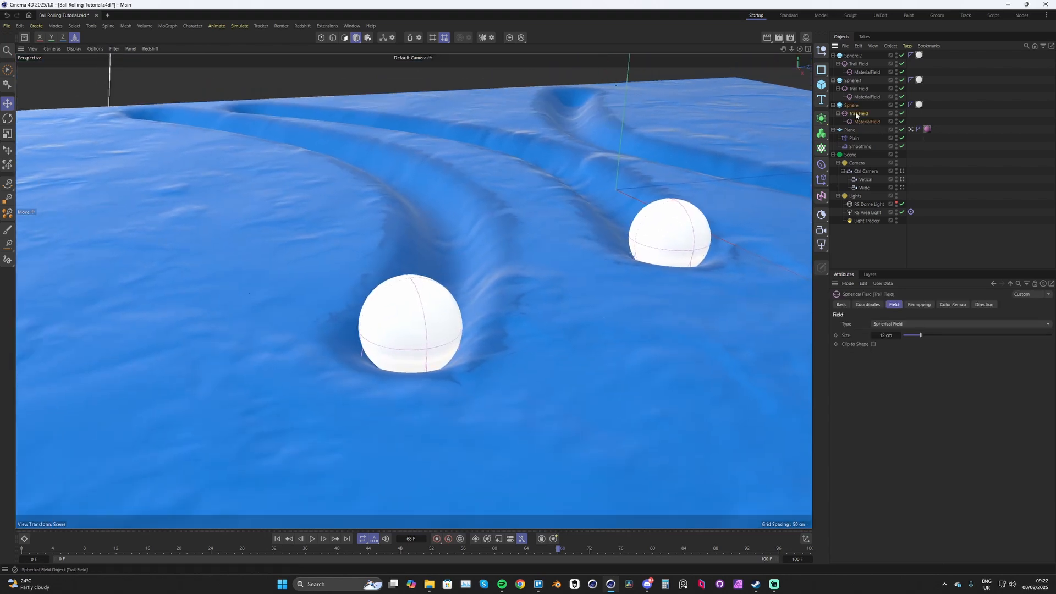
{"action": "key", "text": "o"}
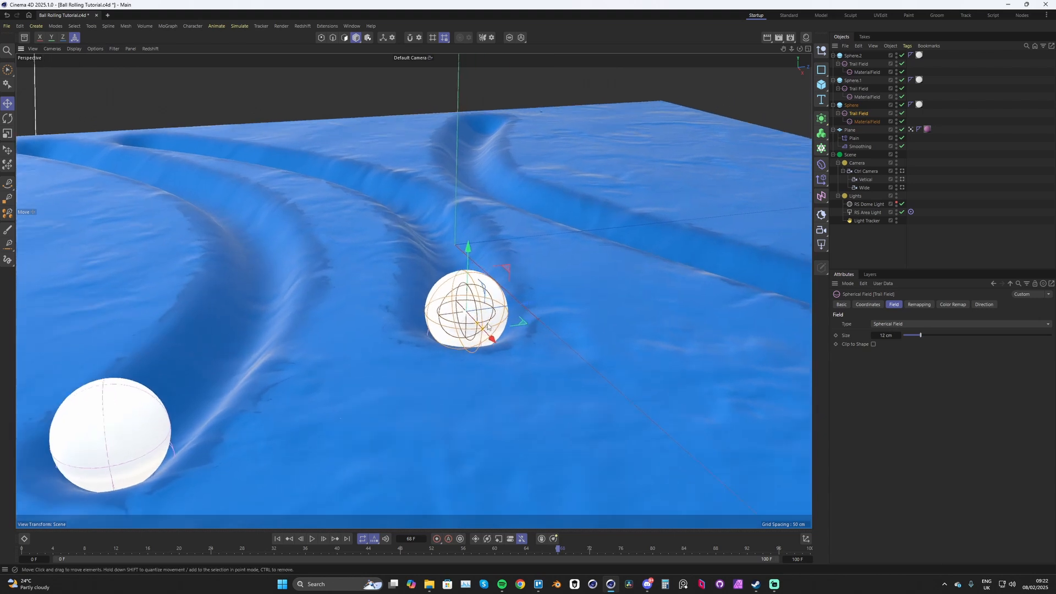
{"action": "middle_click_drag", "start_coordinate": [514, 310], "coordinate": [497, 316], "text": "alt"}
{"action": "scroll", "coordinate": [443, 282], "scroll_direction": "up", "scroll_amount": 2}
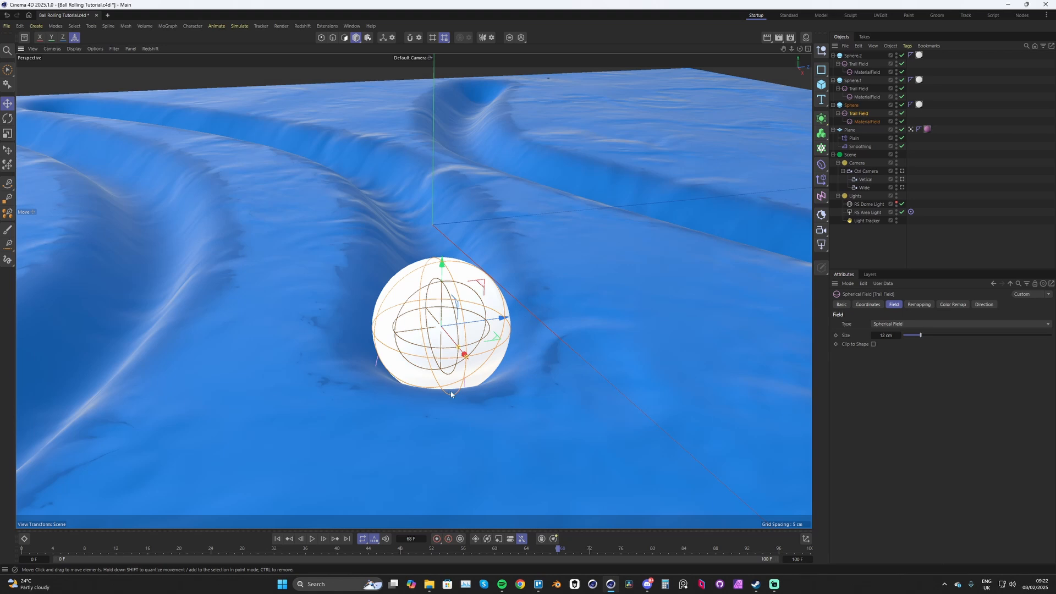
{"action": "scroll", "coordinate": [457, 384], "scroll_direction": "up", "scroll_amount": 2}
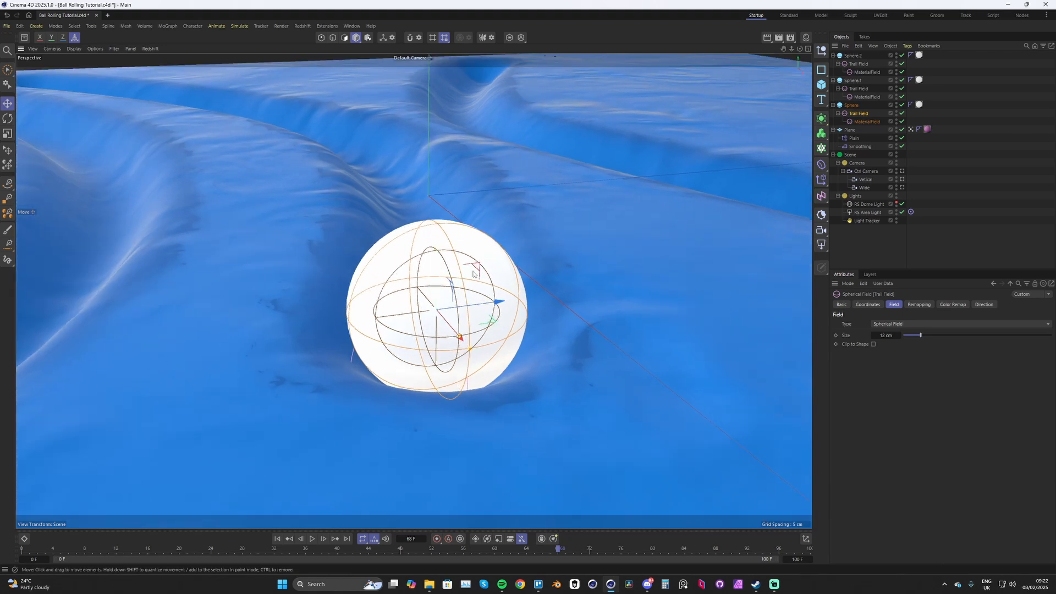
{"action": "scroll", "coordinate": [506, 223], "scroll_direction": "up", "scroll_amount": 2}
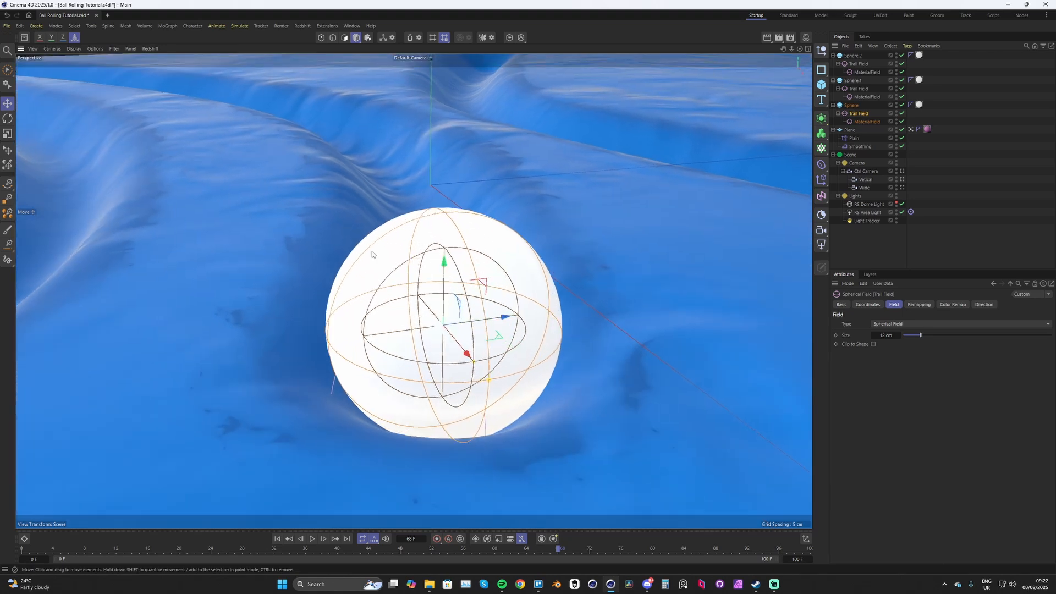
{"action": "left_click_drag", "start_coordinate": [478, 375], "coordinate": [489, 292], "text": "alt"}
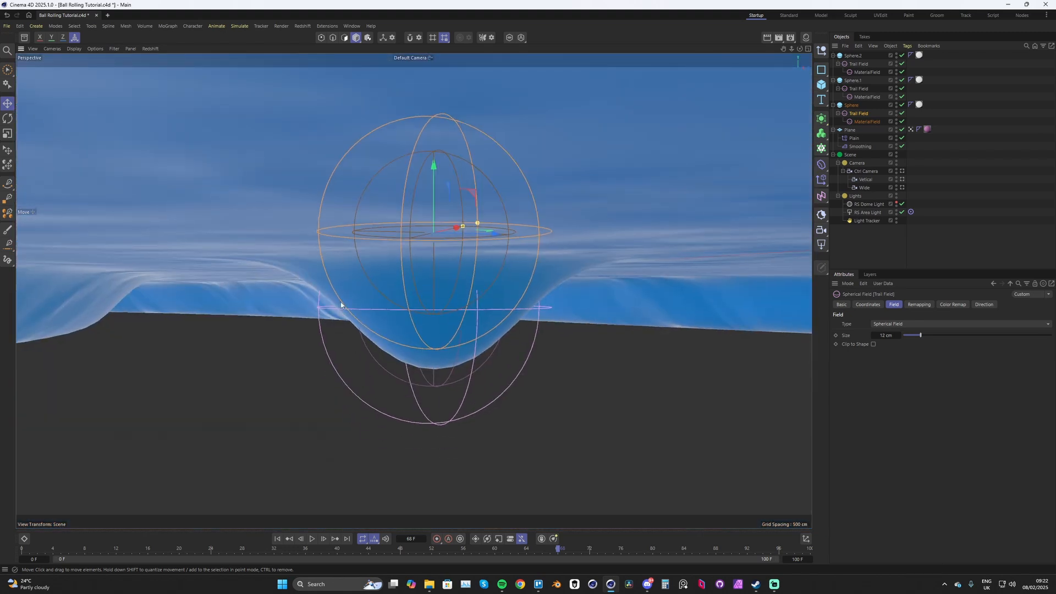
{"action": "key", "text": "ctrl+shift+z"}
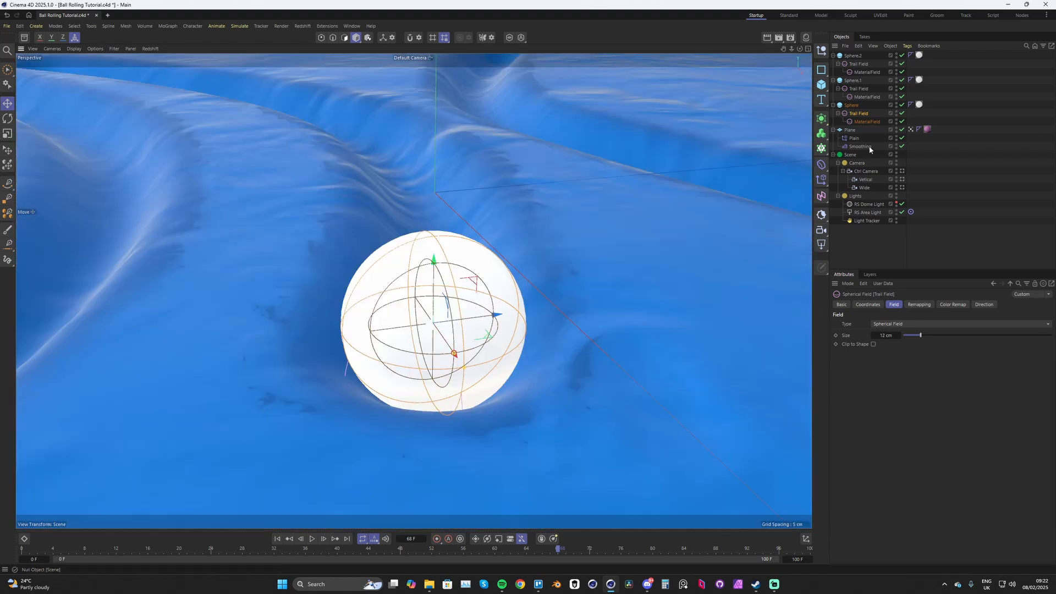
Step: Examine the Sphere's MaterialField and its overlap with the plane from below and above
{"action": "left_click", "coordinate": [863, 121]}
{"action": "key", "text": "o"}
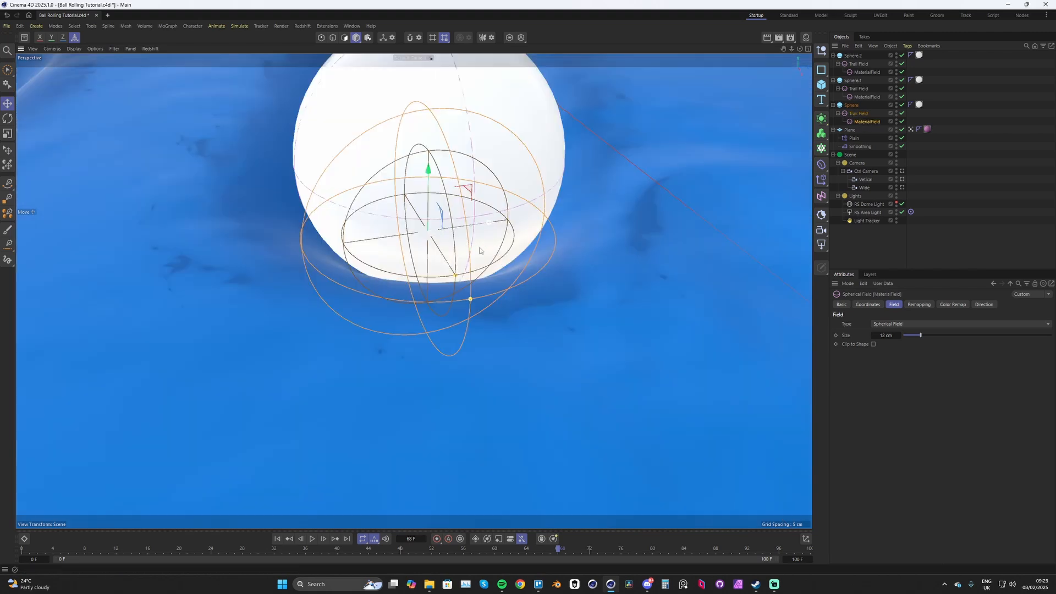
{"action": "left_click_drag", "start_coordinate": [472, 268], "coordinate": [323, 298], "text": "alt"}
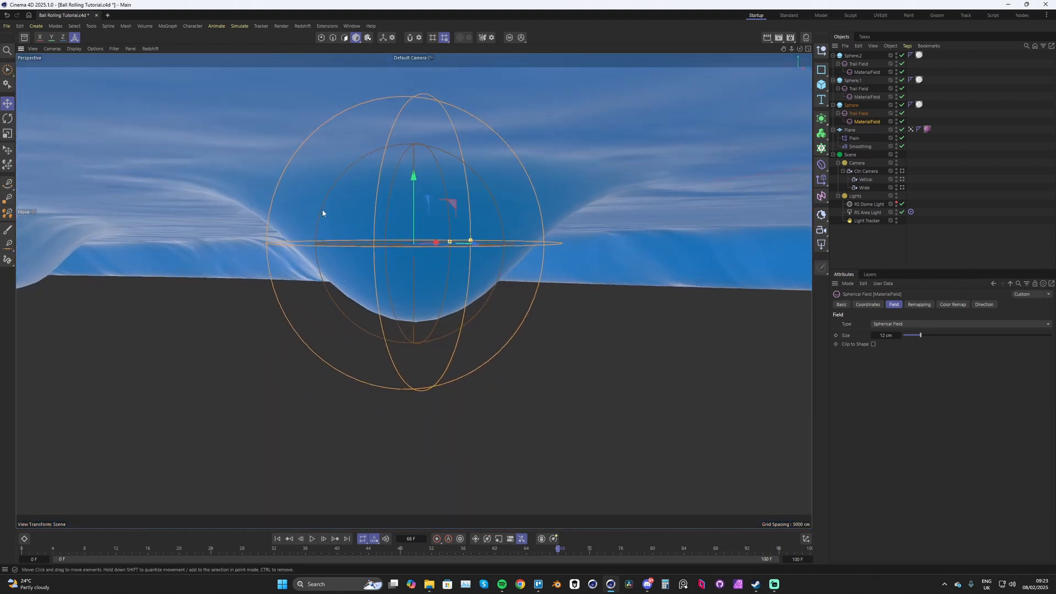
{"action": "left_click_drag", "start_coordinate": [430, 228], "coordinate": [427, 273], "text": "alt"}
{"action": "scroll", "coordinate": [428, 244], "scroll_direction": "down", "scroll_amount": 7}
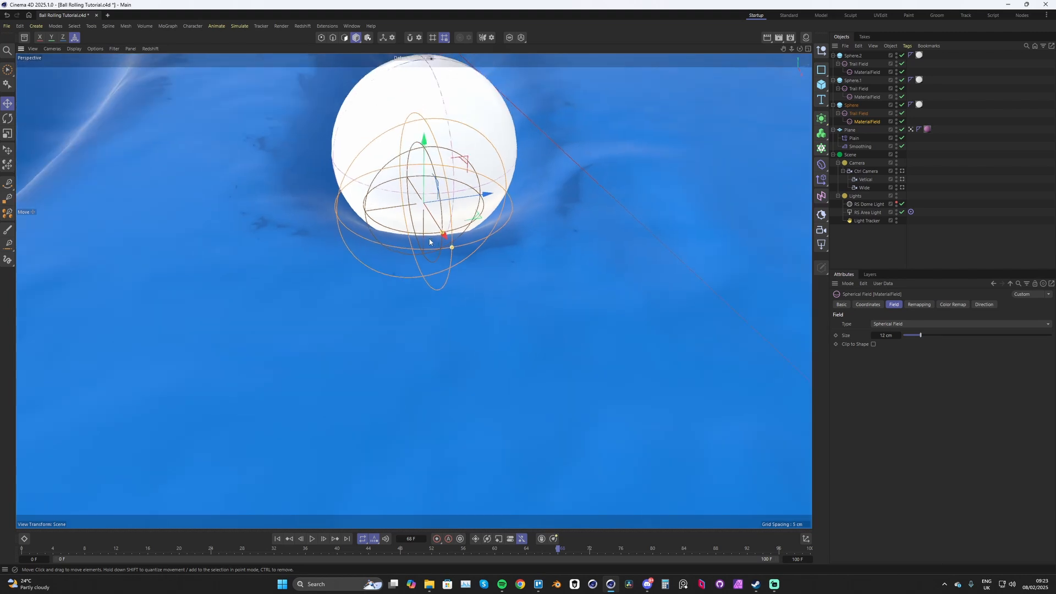
{"action": "middle_click_drag", "start_coordinate": [406, 135], "coordinate": [419, 275], "text": "alt"}
{"action": "scroll", "coordinate": [420, 277], "scroll_direction": "down", "scroll_amount": 3}
{"action": "left_click_drag", "start_coordinate": [419, 277], "coordinate": [401, 289], "text": "alt"}
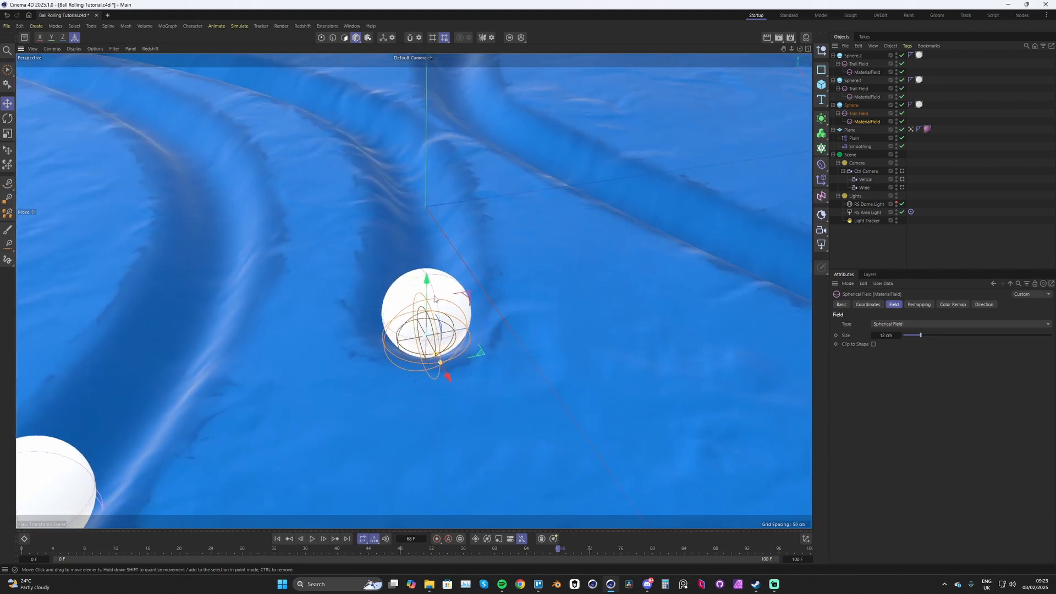
Step: Display the plane's Vertex Map and replay the animation to examine the colour trails behind the balls
{"action": "left_click", "coordinate": [911, 131]}
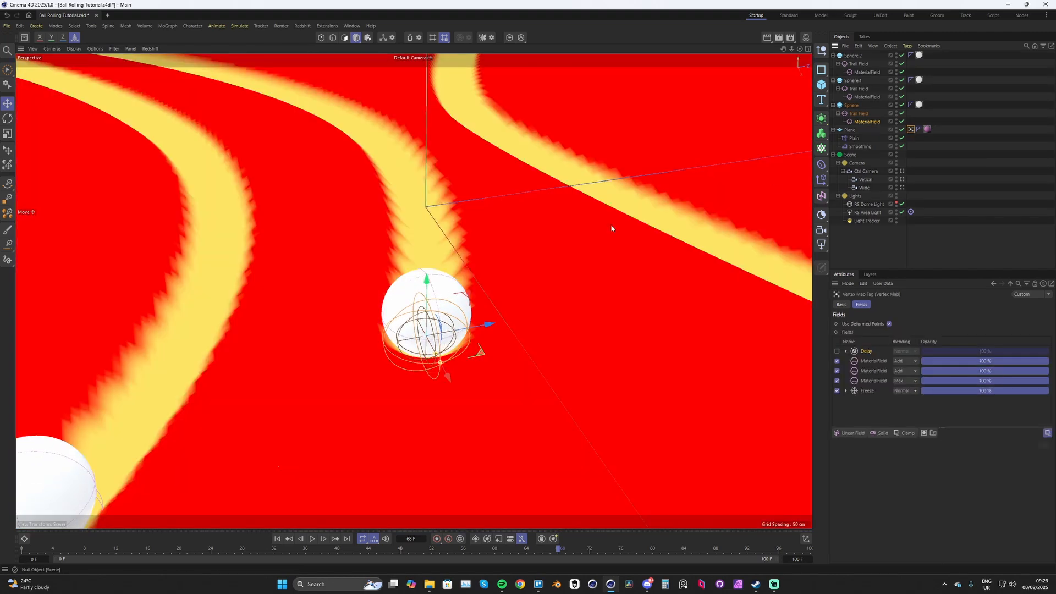
{"action": "scroll", "coordinate": [433, 290], "scroll_direction": "down", "scroll_amount": 3}
{"action": "scroll", "coordinate": [439, 263], "scroll_direction": "down", "scroll_amount": 5}
{"action": "key", "text": "F8"}
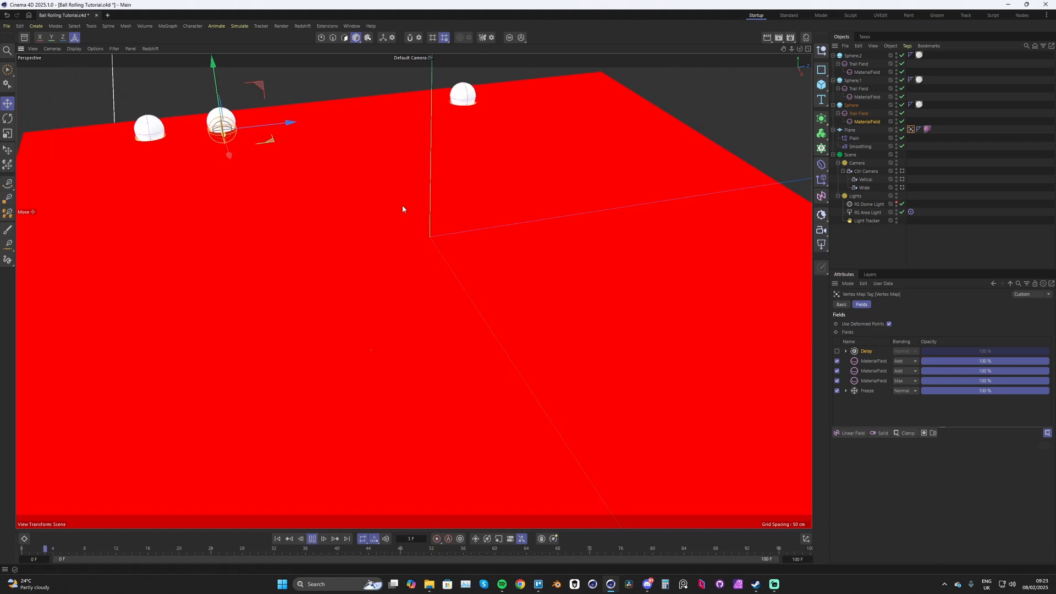
{"action": "scroll", "coordinate": [459, 342], "scroll_direction": "up", "scroll_amount": 6}
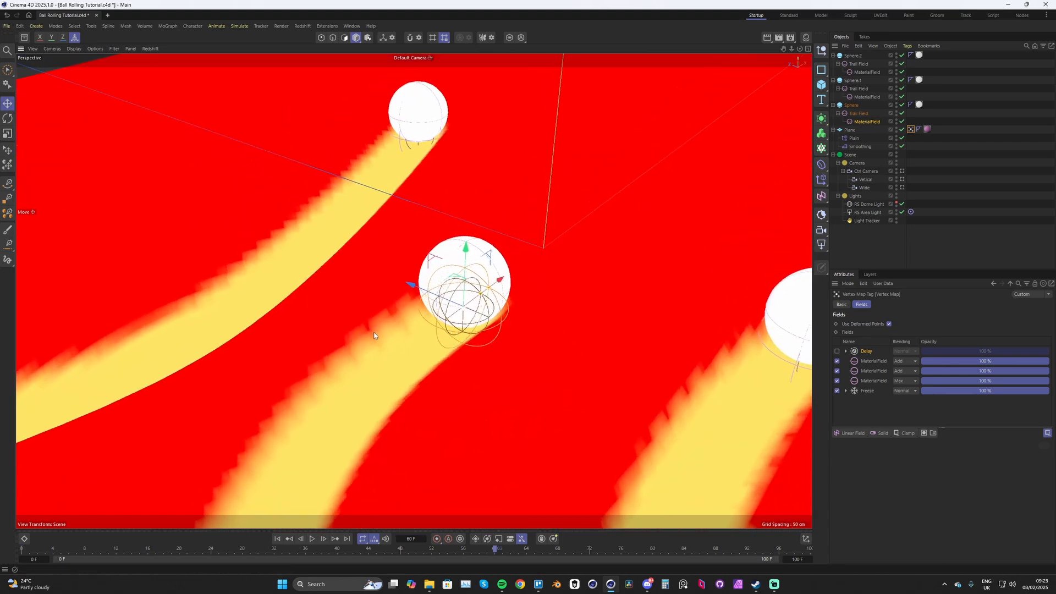
Step: Stop the playback and examine the vertex map trails behind the three balls from several angles
{"action": "key", "text": "F8"}
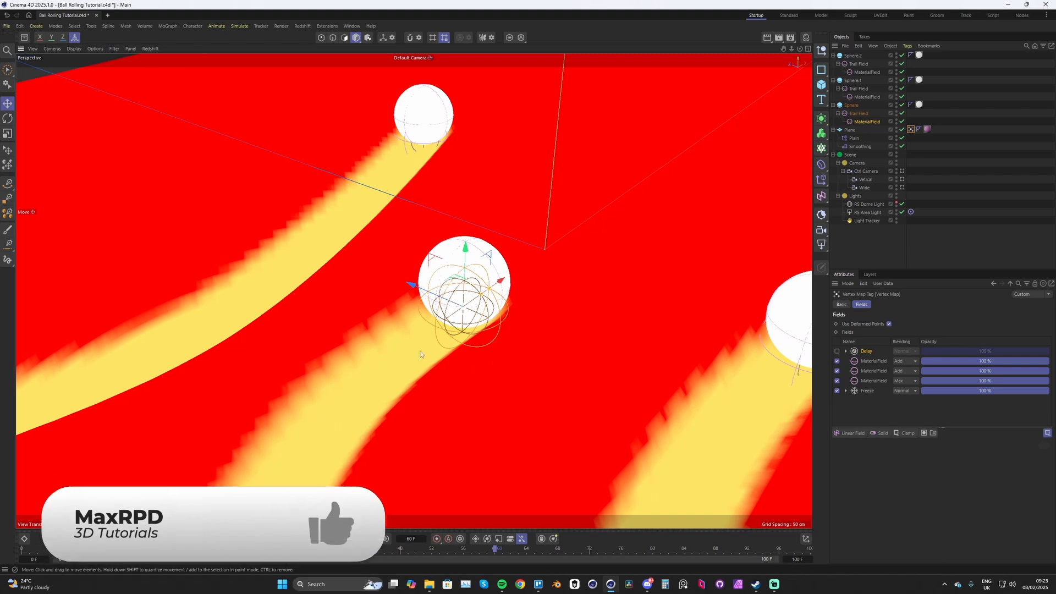
{"action": "left_click_drag", "start_coordinate": [420, 352], "coordinate": [359, 343], "text": "alt"}
{"action": "scroll", "coordinate": [440, 338], "scroll_direction": "down", "scroll_amount": 5}
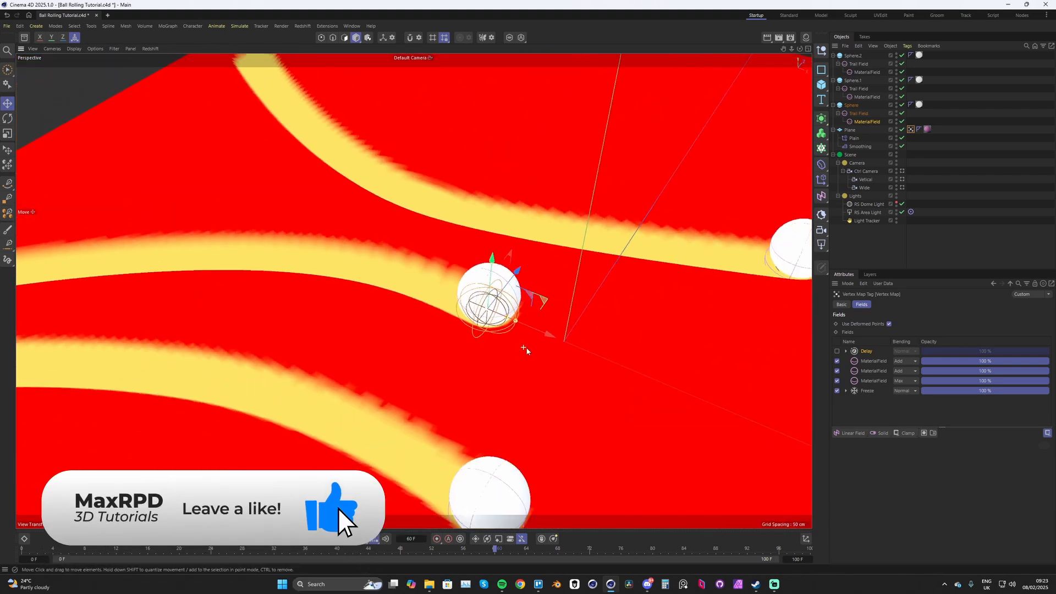
{"action": "left_click_drag", "start_coordinate": [528, 347], "coordinate": [487, 326], "text": "alt"}
{"action": "left_click_drag", "start_coordinate": [532, 352], "coordinate": [499, 340], "text": "alt"}
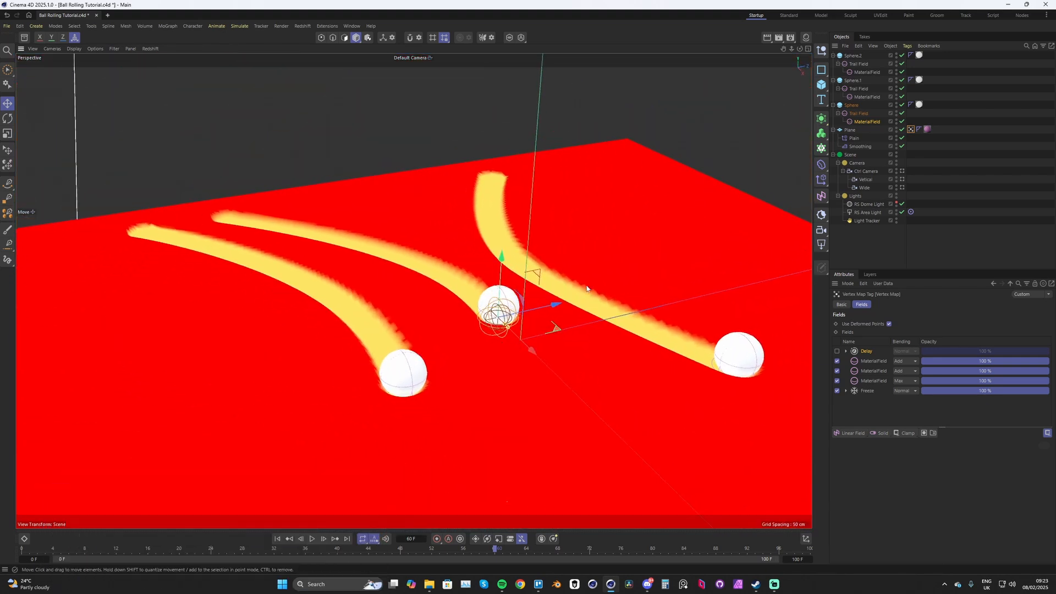
Step: Open the plane's Mat material in the Node Editor and inspect the Vertex Attribute node's Vertex Map attribute name
{"action": "left_click", "coordinate": [806, 37]}
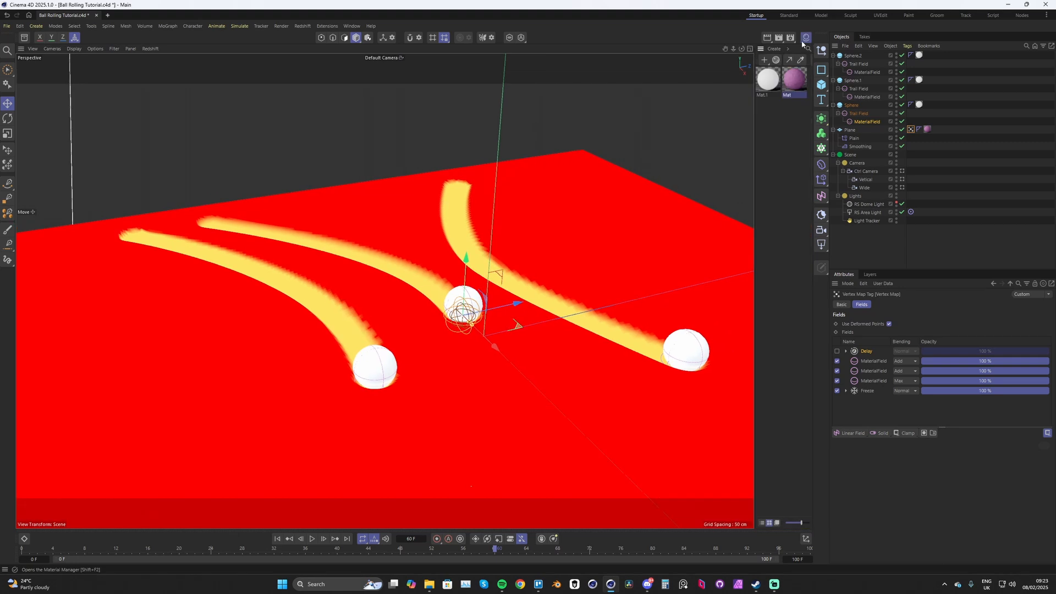
{"action": "left_click", "coordinate": [794, 82]}
{"action": "double_click", "coordinate": [794, 83]}
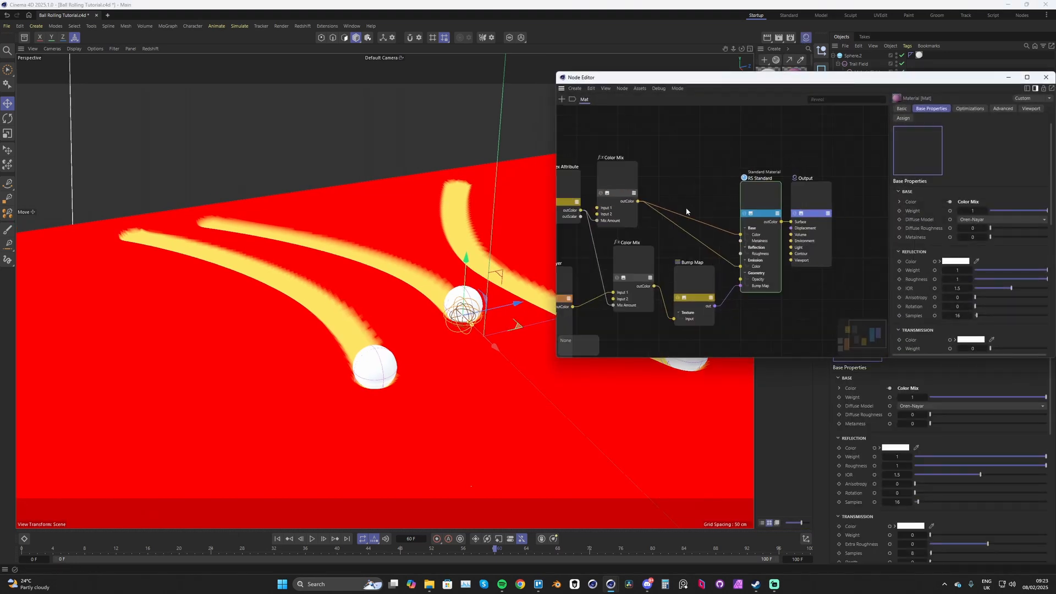
{"action": "scroll", "coordinate": [683, 207], "scroll_direction": "up", "scroll_amount": 4}
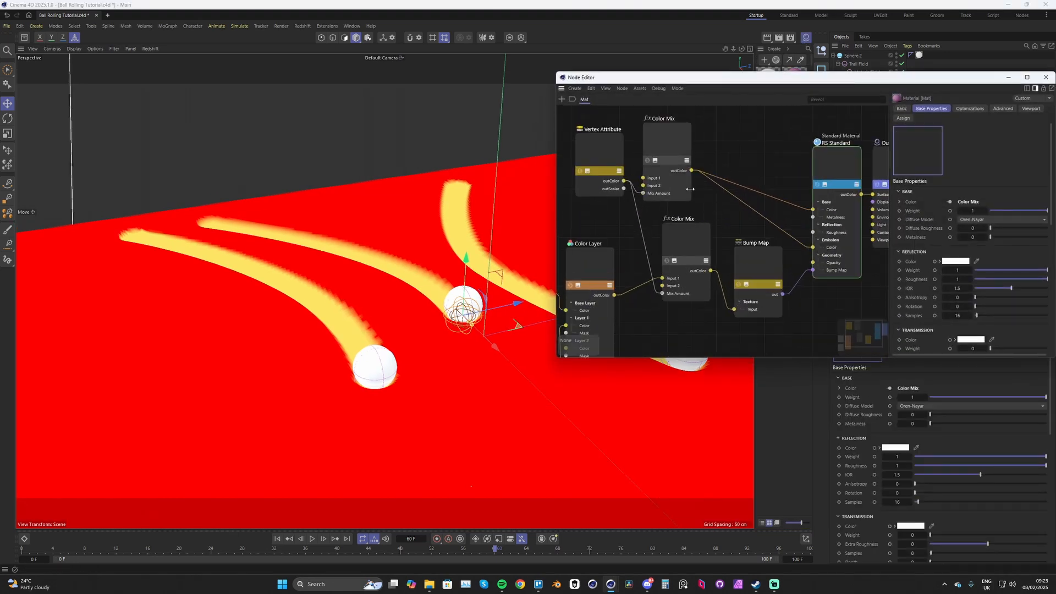
{"action": "left_click", "coordinate": [606, 156]}
{"action": "scroll", "coordinate": [611, 159], "scroll_direction": "up", "scroll_amount": 4}
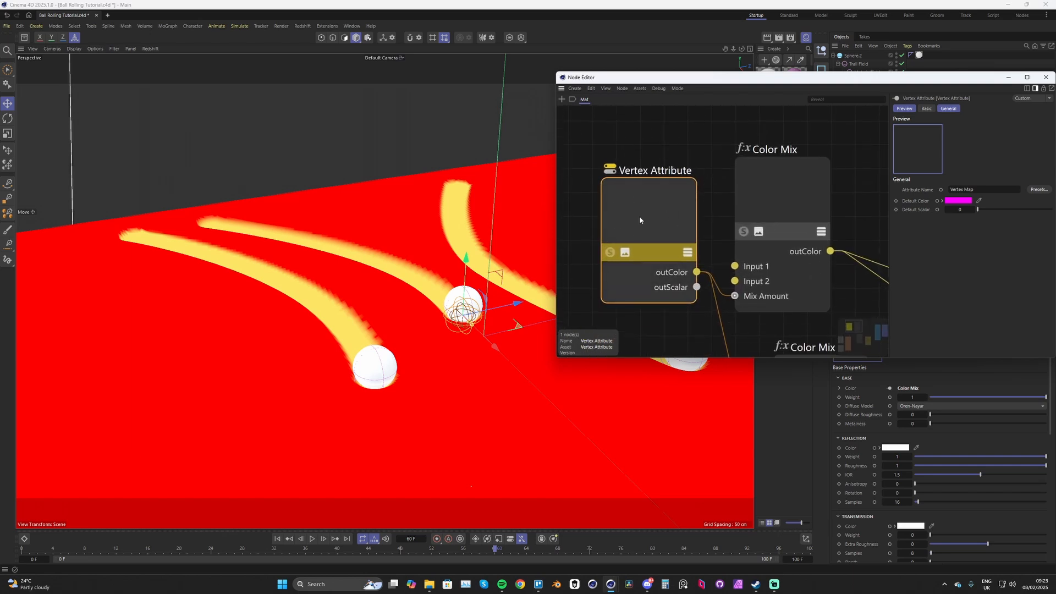
{"action": "left_click_drag", "start_coordinate": [937, 80], "coordinate": [704, 69]}
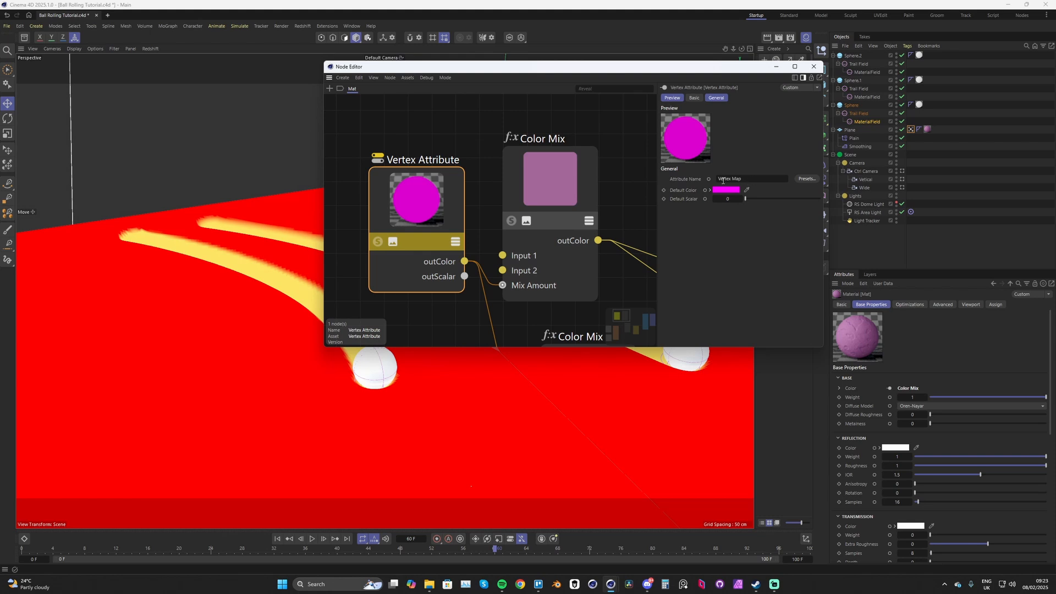
Step: Space the Vertex Attribute node farther from the upper Color Mix node and display that Color Mix's inputs
{"action": "scroll", "coordinate": [409, 232], "scroll_direction": "down", "scroll_amount": 3}
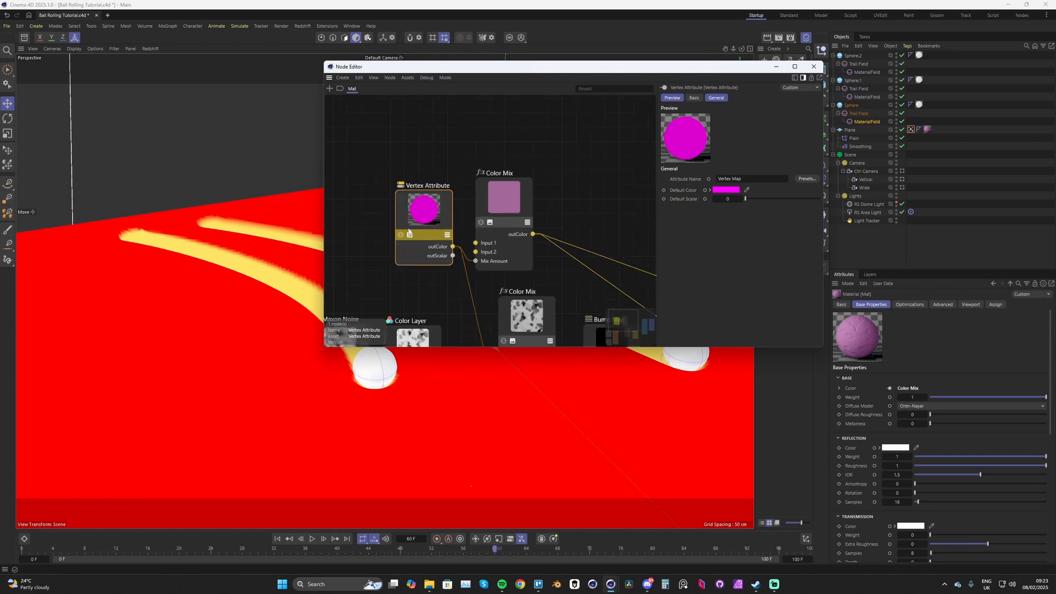
{"action": "left_click_drag", "start_coordinate": [418, 223], "coordinate": [394, 228]}
{"action": "middle_click_drag", "start_coordinate": [461, 260], "coordinate": [447, 242]}
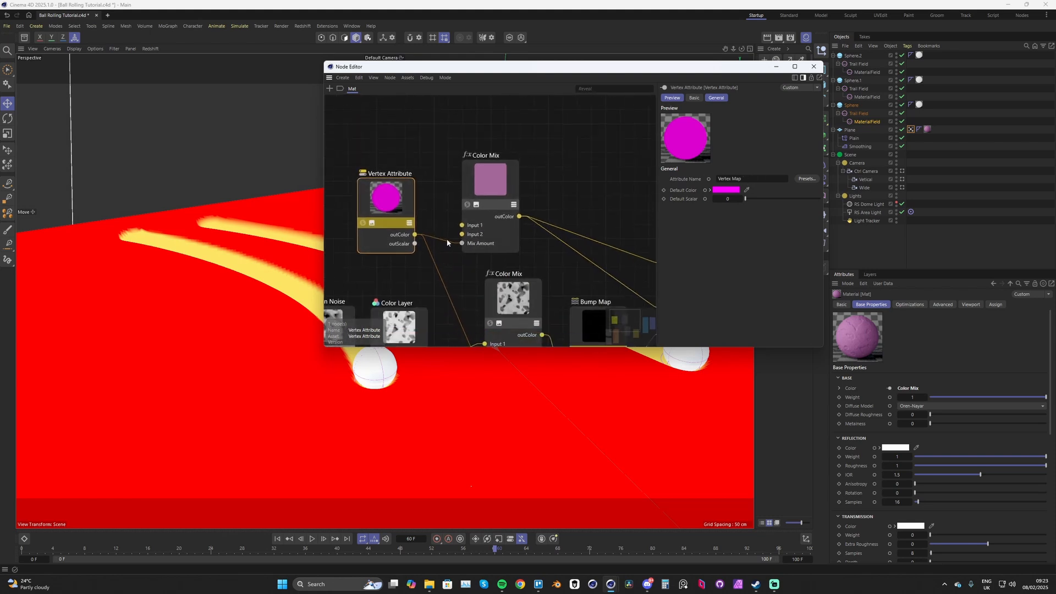
{"action": "middle_click_drag", "start_coordinate": [489, 299], "coordinate": [459, 261]}
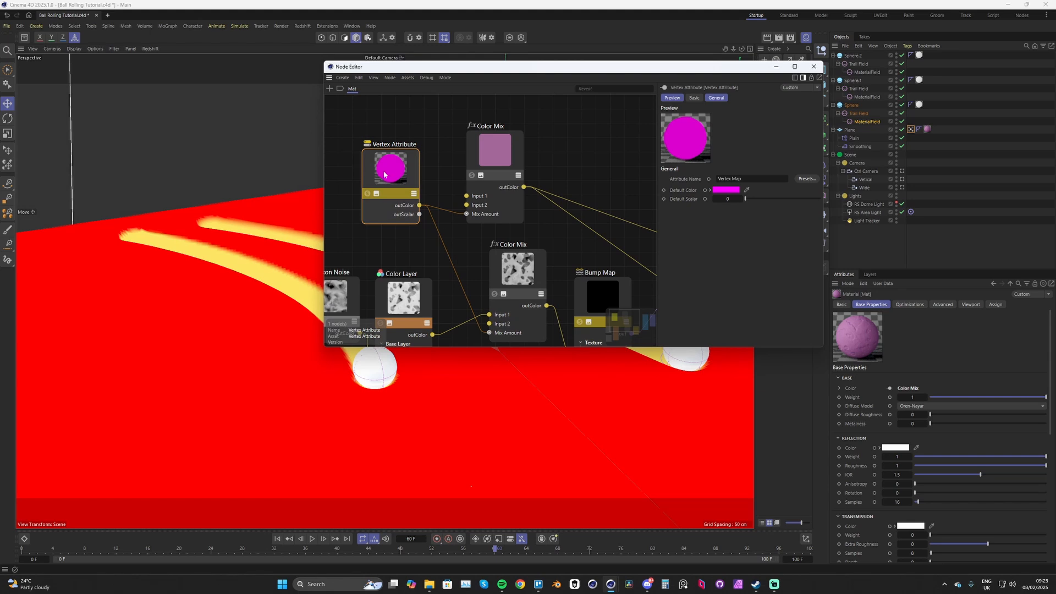
{"action": "left_click", "coordinate": [510, 161]}
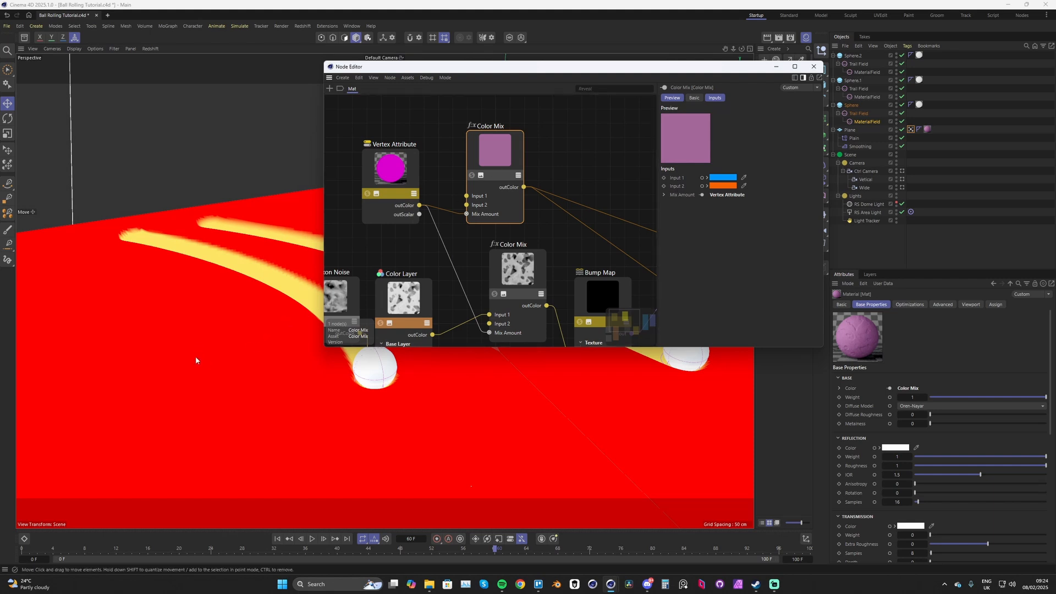
Step: Replay the animation from the first frame and pause it partway to compare the vertex map trails with the Color Mix input colours
{"action": "key", "text": "shift+f"}
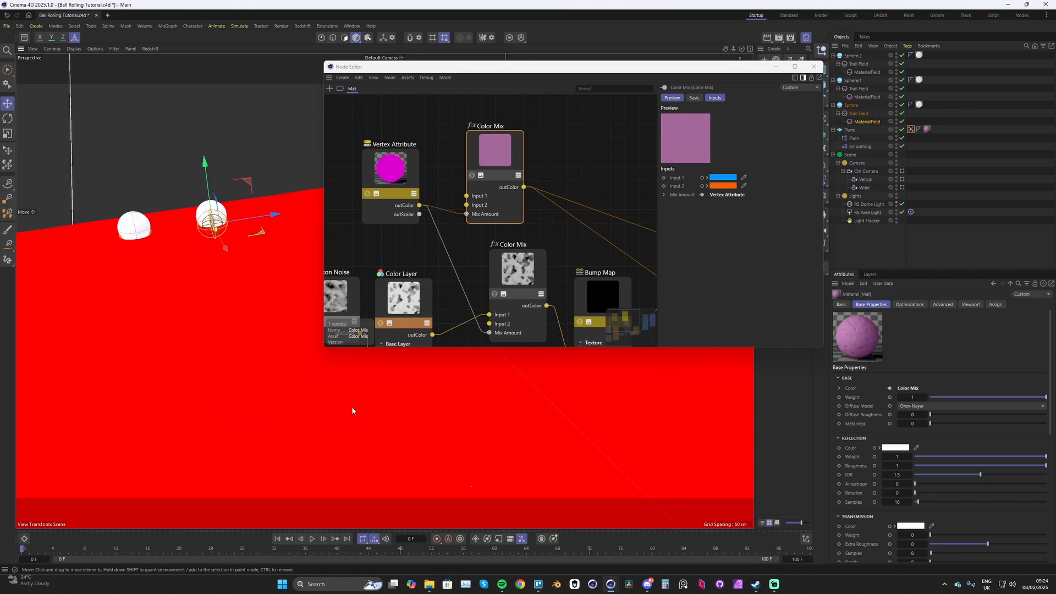
{"action": "key", "text": "F8"}
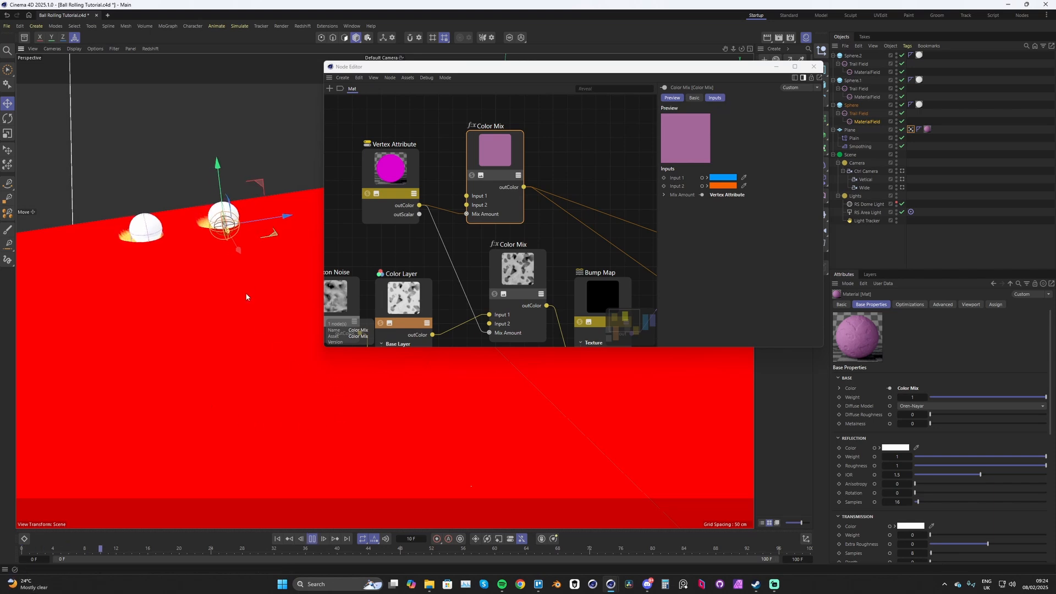
{"action": "key", "text": "F8"}
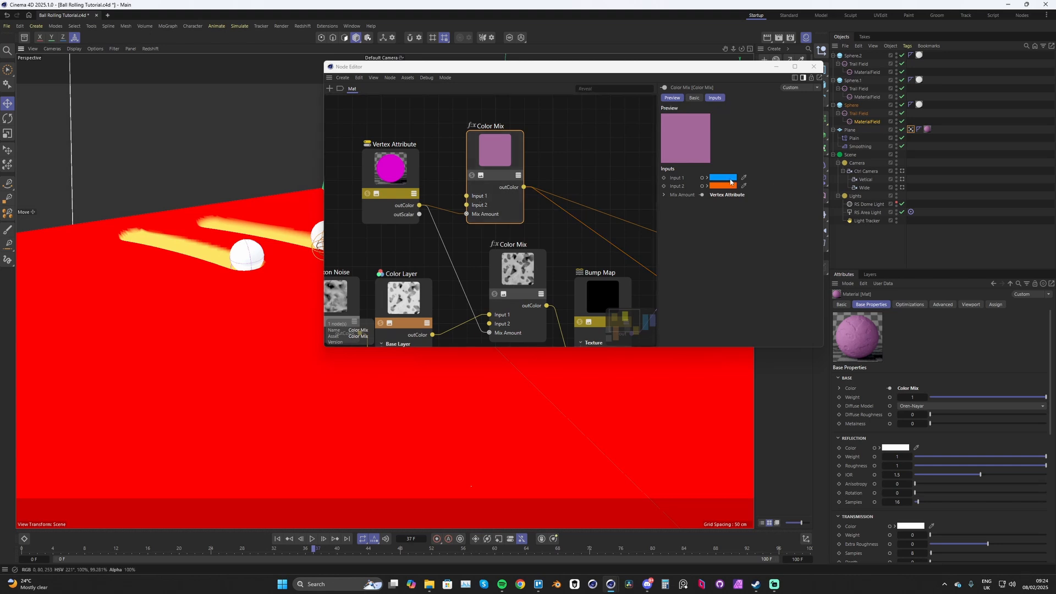
{"action": "mouse_move", "coordinate": [731, 182]}
Step: Move the Color Mix node that feeds the Bump Map slightly lower and display its inputs
{"action": "middle_click_drag", "start_coordinate": [553, 213], "coordinate": [544, 200]}
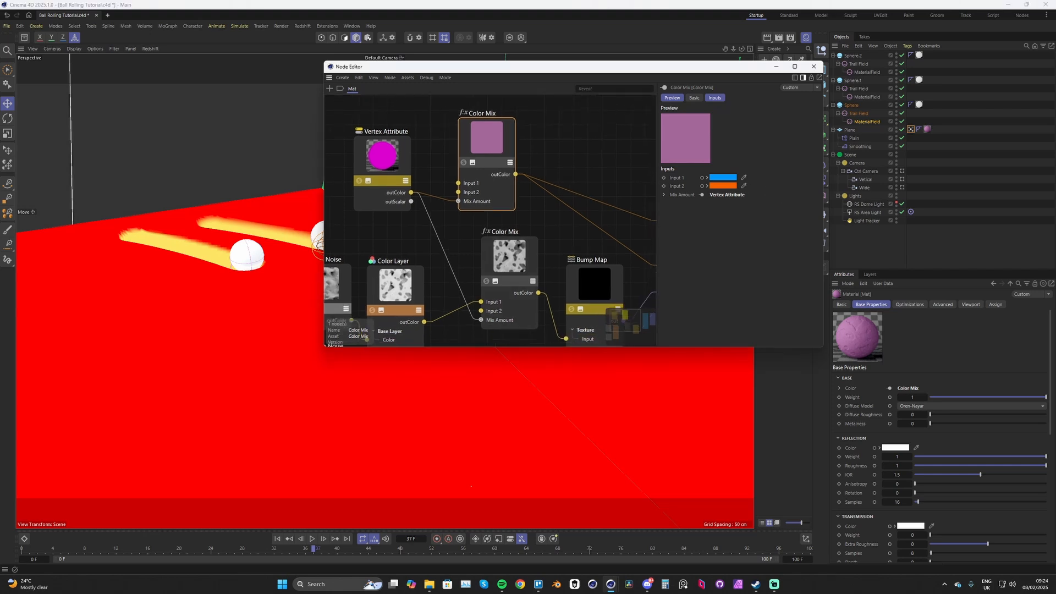
{"action": "middle_click_drag", "start_coordinate": [426, 262], "coordinate": [421, 243]}
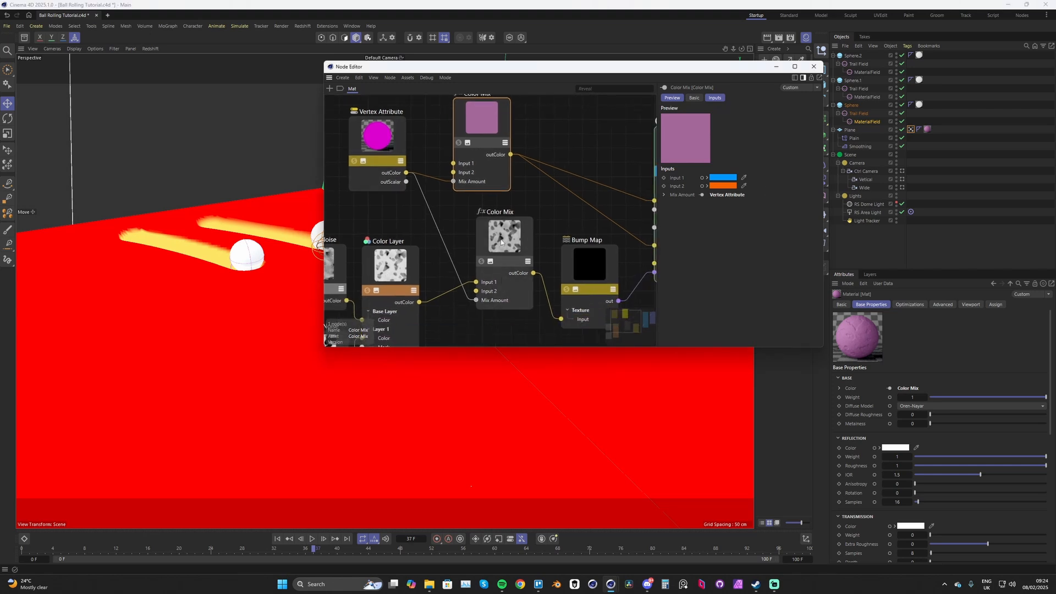
{"action": "left_click_drag", "start_coordinate": [501, 242], "coordinate": [484, 276]}
{"action": "middle_click_drag", "start_coordinate": [487, 347], "coordinate": [476, 301]}
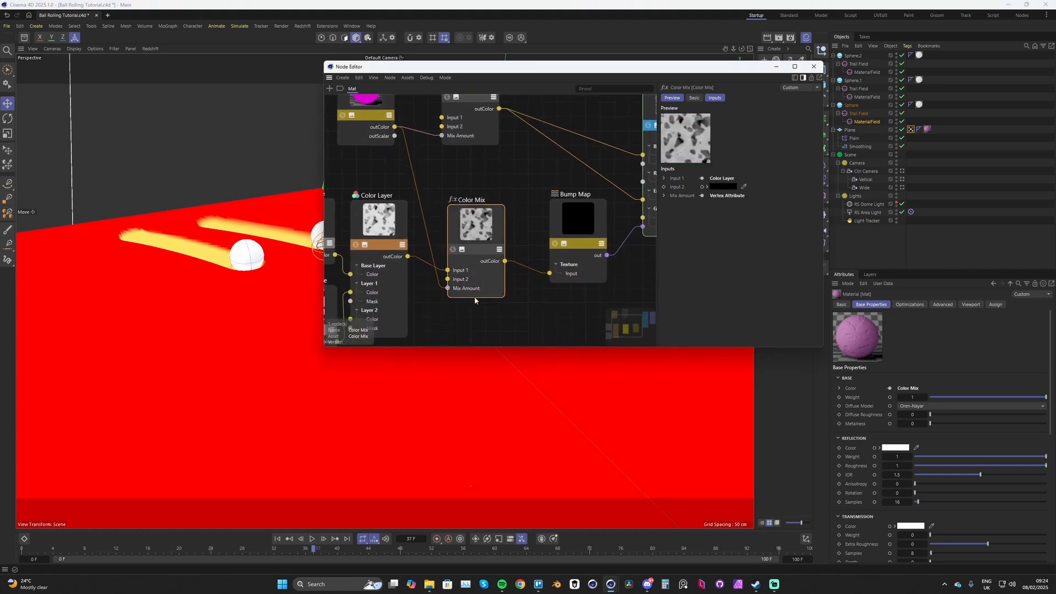
{"action": "middle_click_drag", "start_coordinate": [484, 224], "coordinate": [534, 223]}
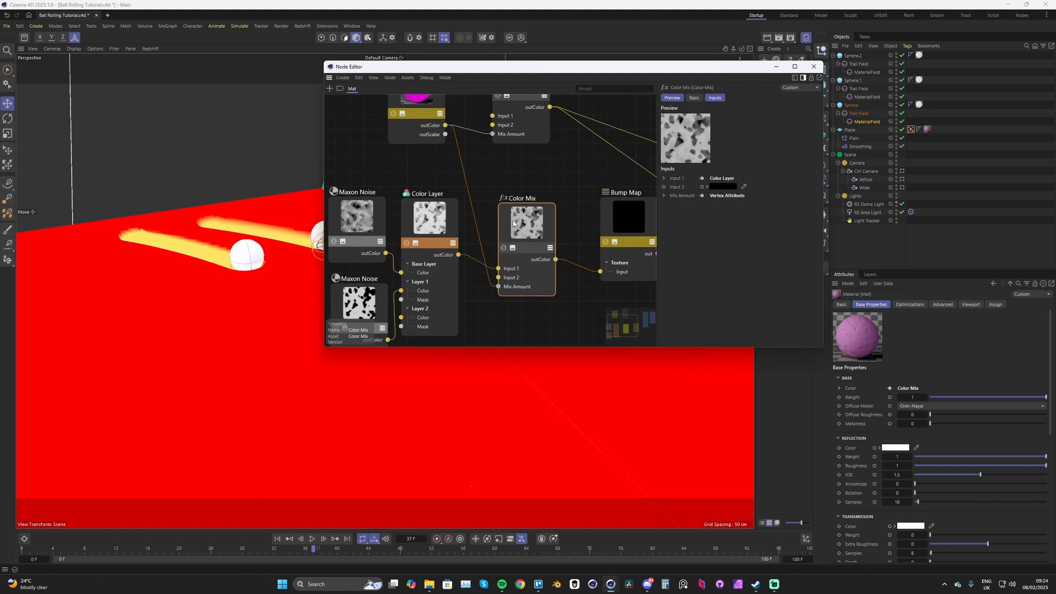
Step: Examine the Maxon Noise and Color Layer nodes and how the Color Mix passes them to the Bump Map
{"action": "left_click_drag", "start_coordinate": [328, 171], "coordinate": [445, 329]}
{"action": "left_click", "coordinate": [525, 244]}
{"action": "middle_click_drag", "start_coordinate": [526, 244], "coordinate": [500, 251]}
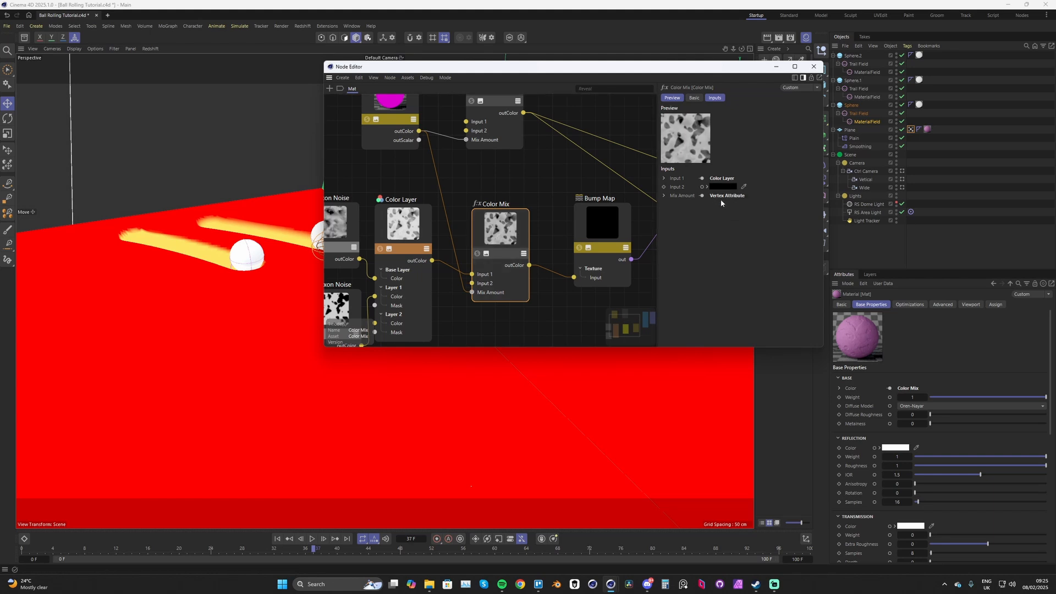
{"action": "middle_click_drag", "start_coordinate": [604, 223], "coordinate": [514, 268]}
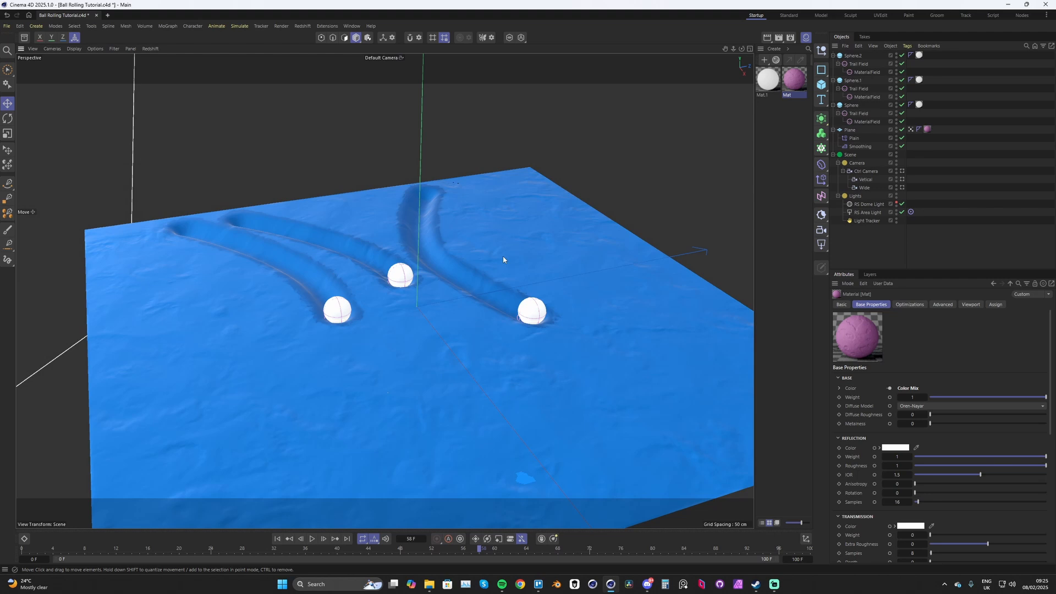
Step: Examine the balls and their grooves in the blue textured plane up close
{"action": "scroll", "coordinate": [460, 291], "scroll_direction": "up", "scroll_amount": 3}
{"action": "left_click_drag", "start_coordinate": [401, 292], "coordinate": [394, 275], "text": "alt"}
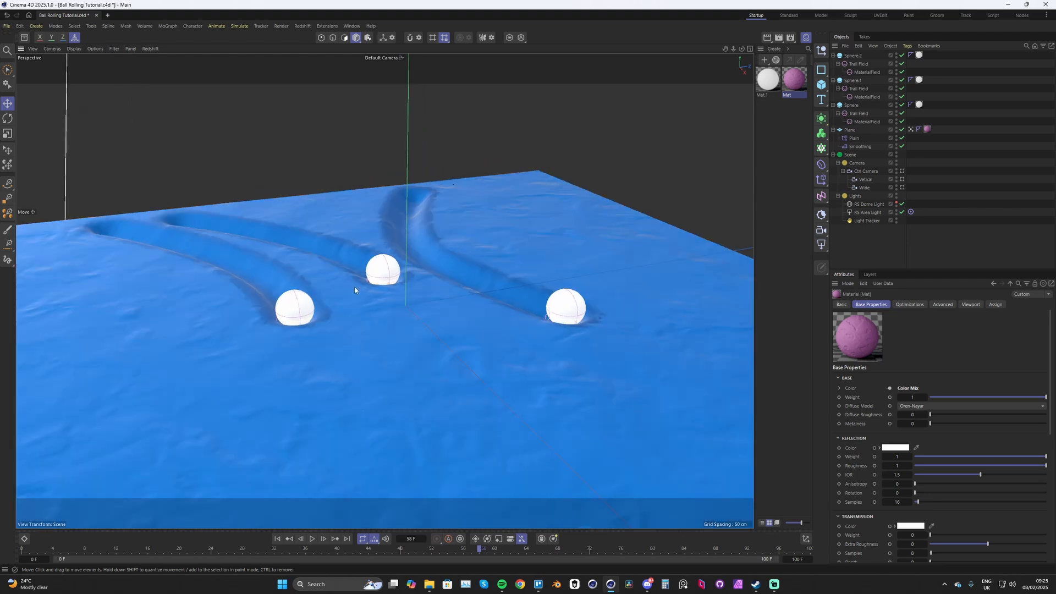